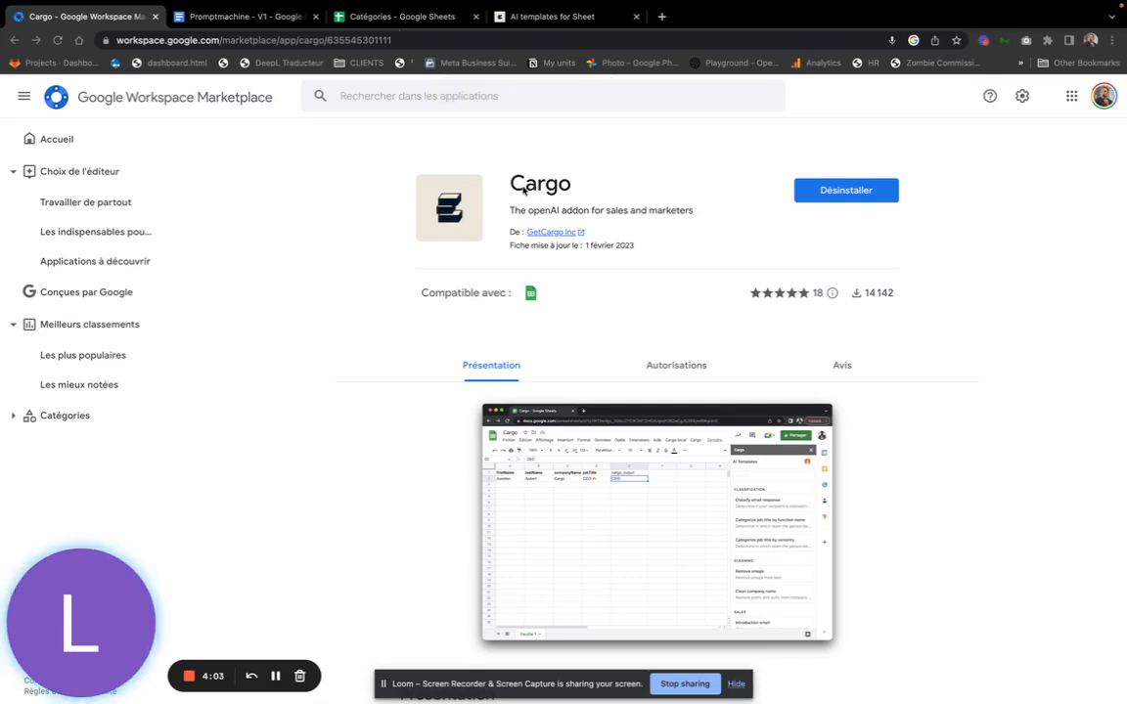
- Switch to the Catégories spreadsheet and look up the Cargo add-on's commands among the extensions
click(417, 17)
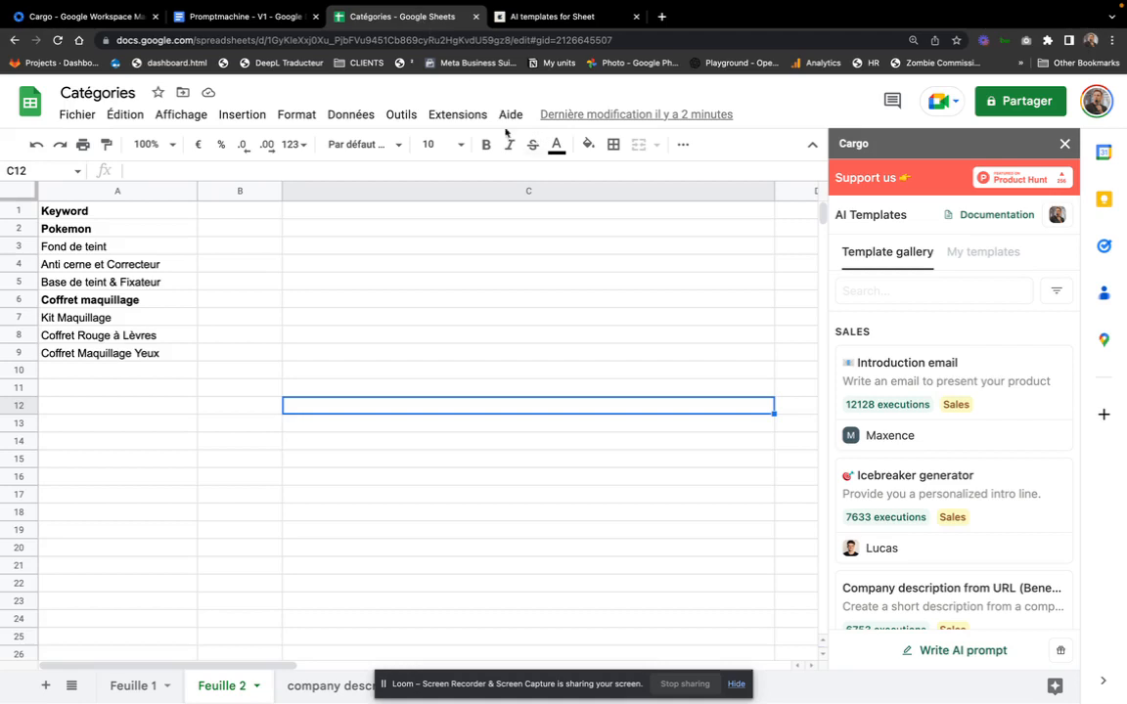
click(456, 115)
mouse_move(500, 280)
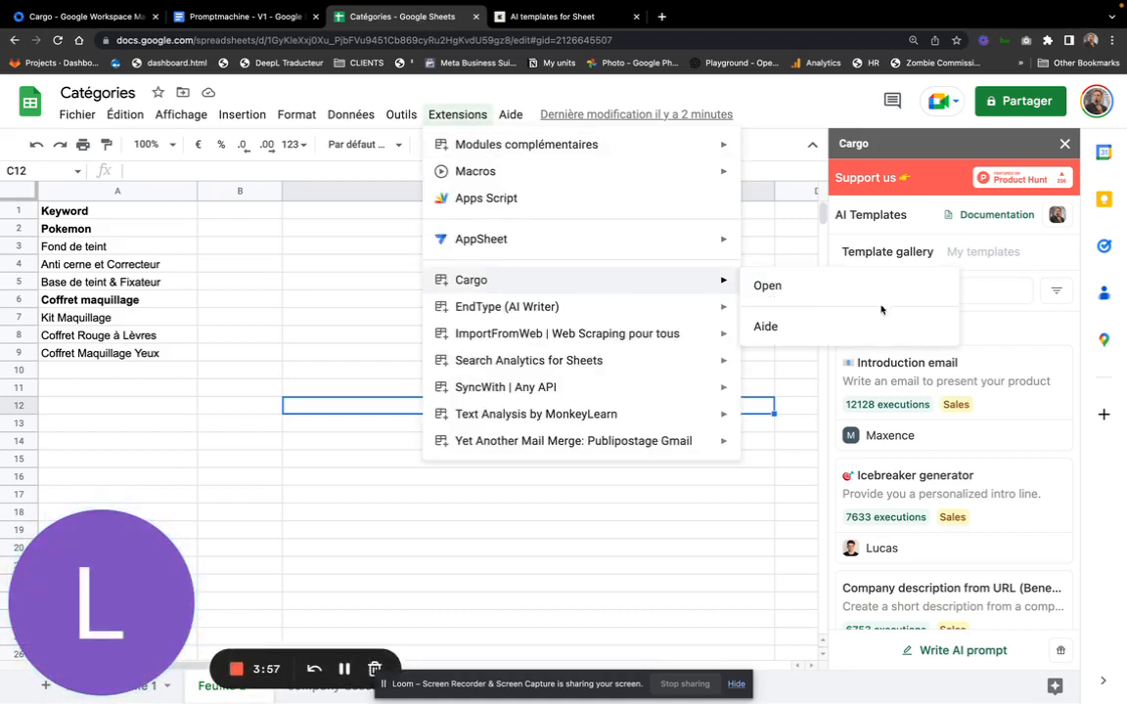
click(1028, 267)
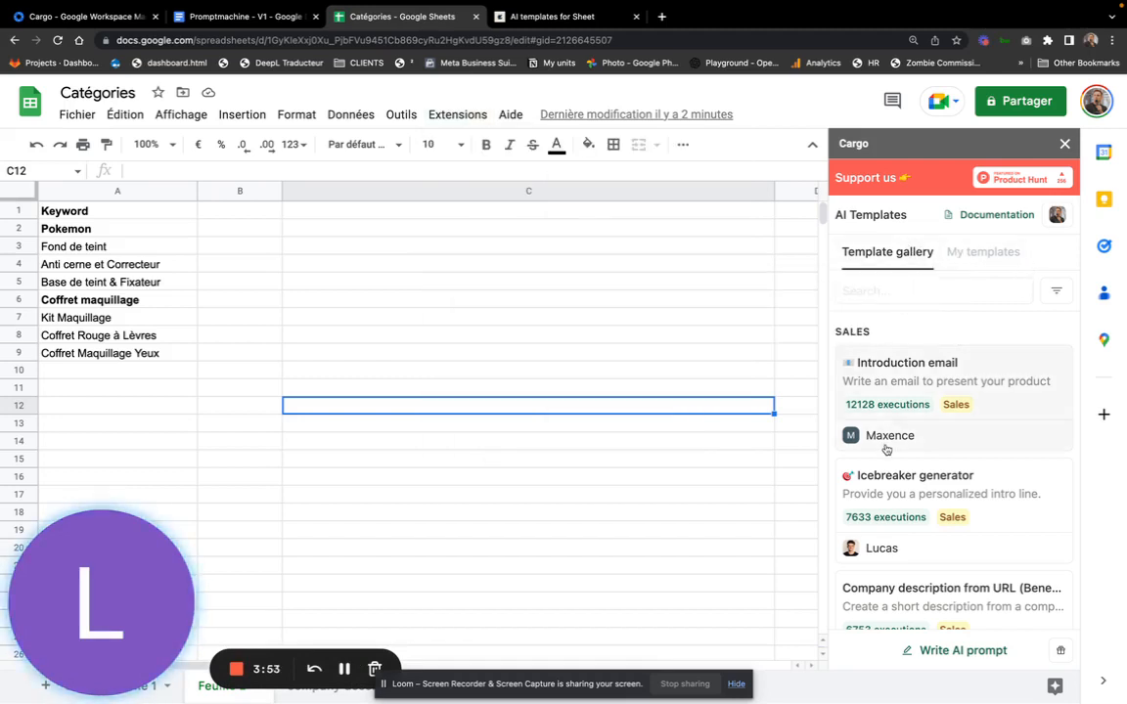
- Browse the Cargo add-on's template gallery and the list of own templates
scroll(886, 449, down, 5)
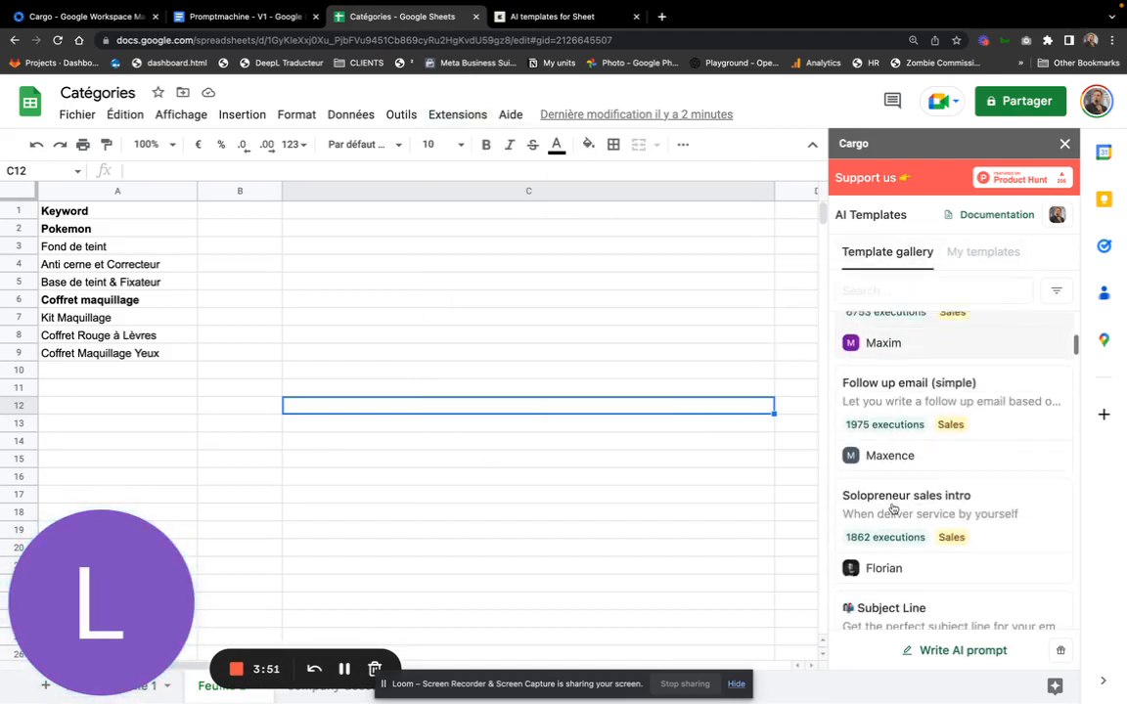
scroll(892, 508, down, 4)
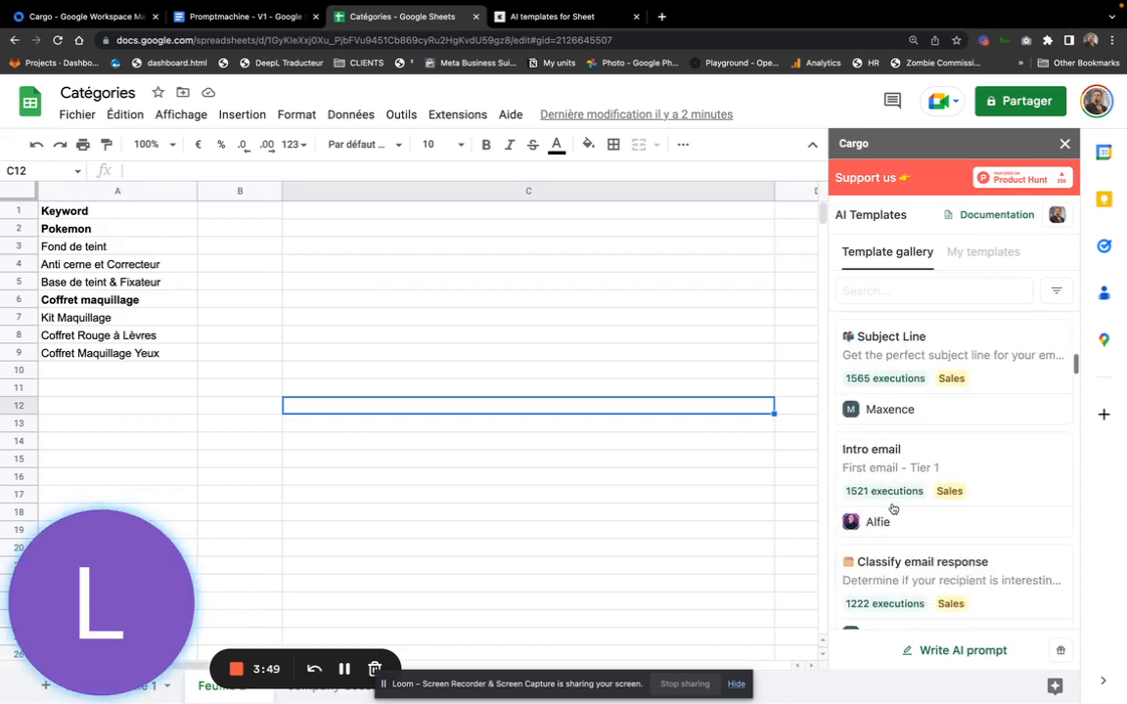
scroll(918, 530, down, 2)
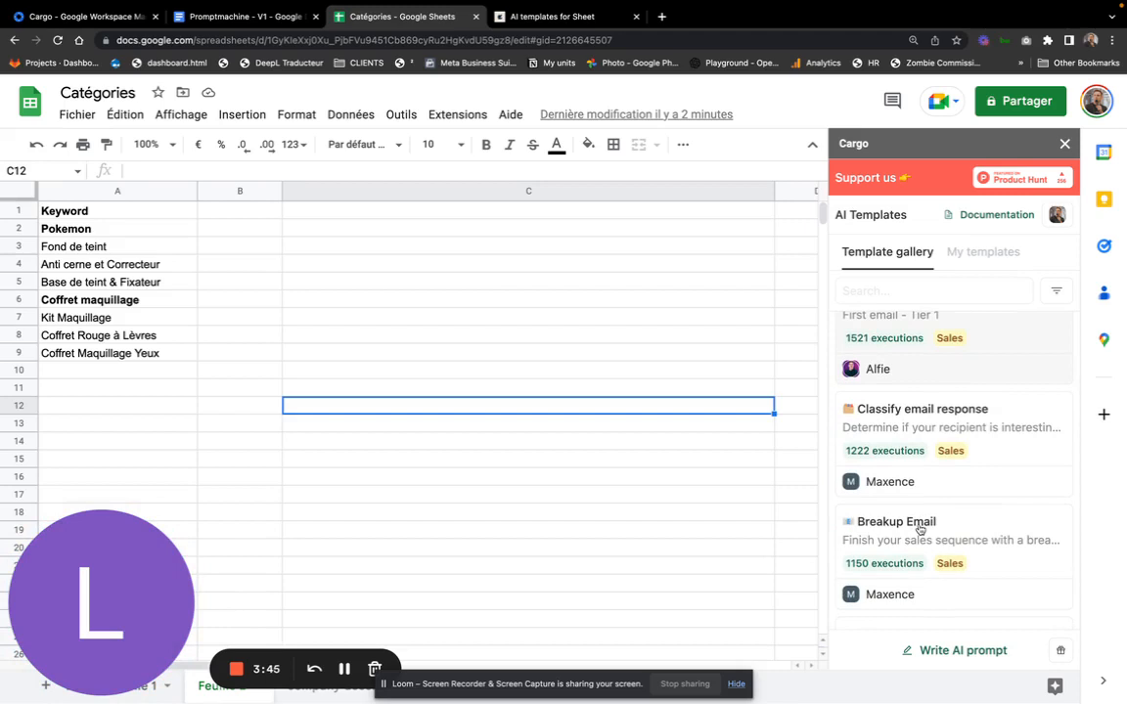
click(959, 255)
scroll(941, 307, down, 2)
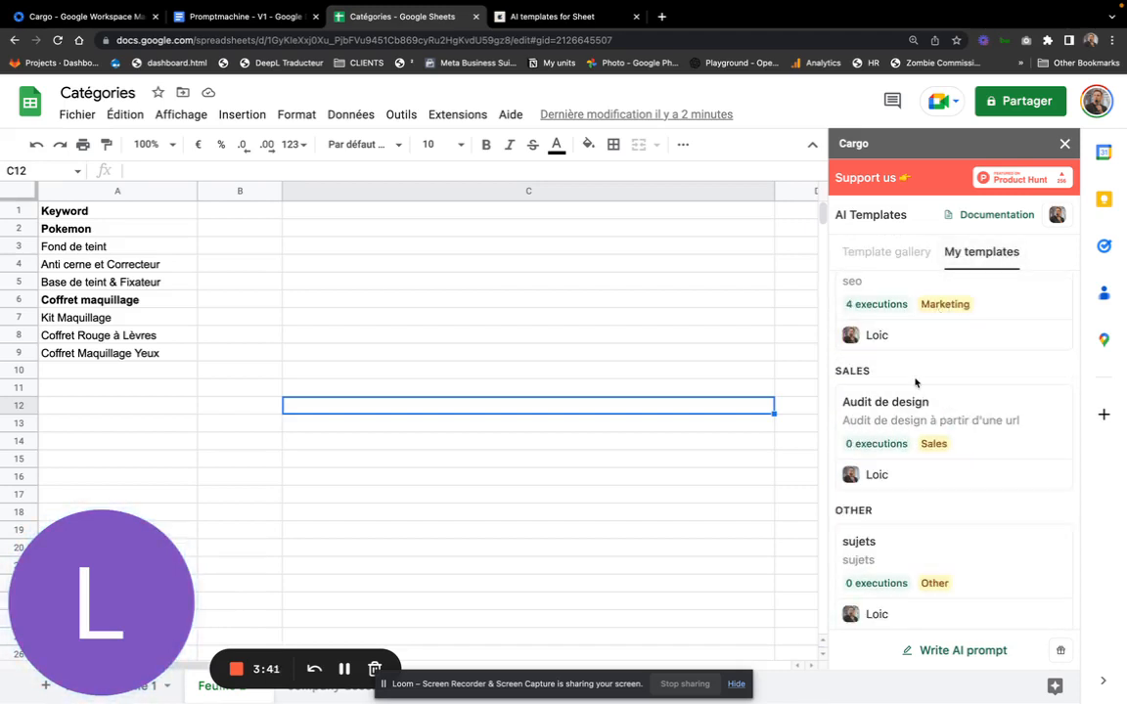
- Review the Promptmachine - V1 document's general prompts, SEO prompts, Plan détaillé and Brief sections
mouse_move(249, 20)
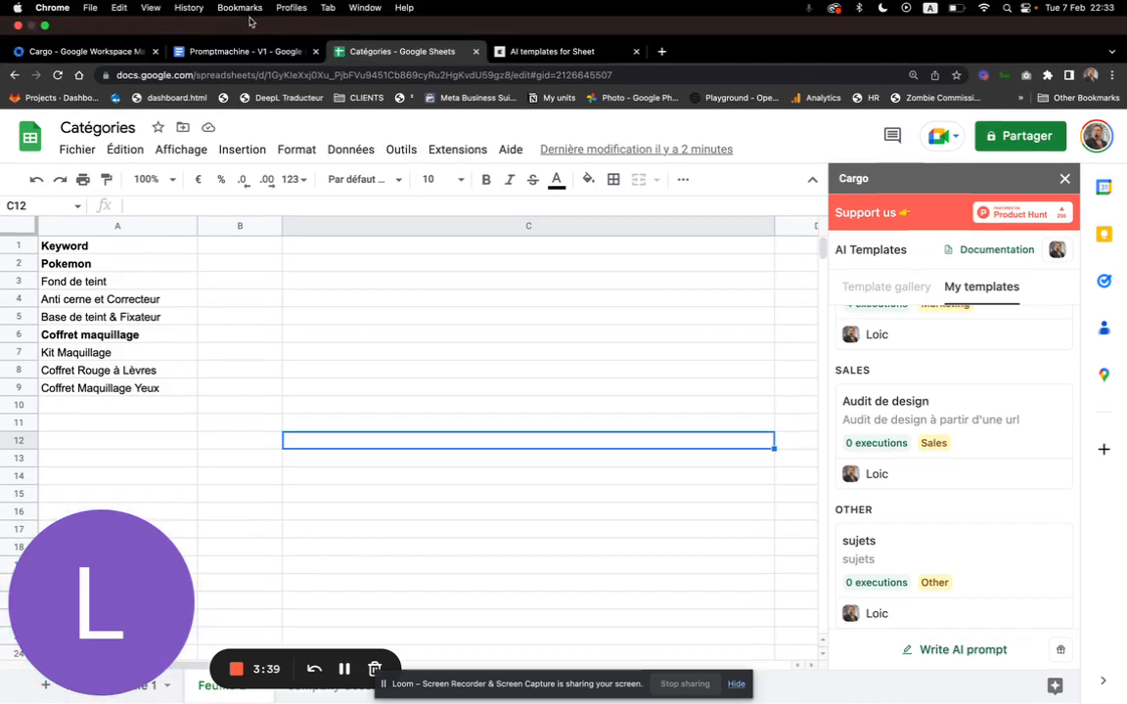
click(246, 51)
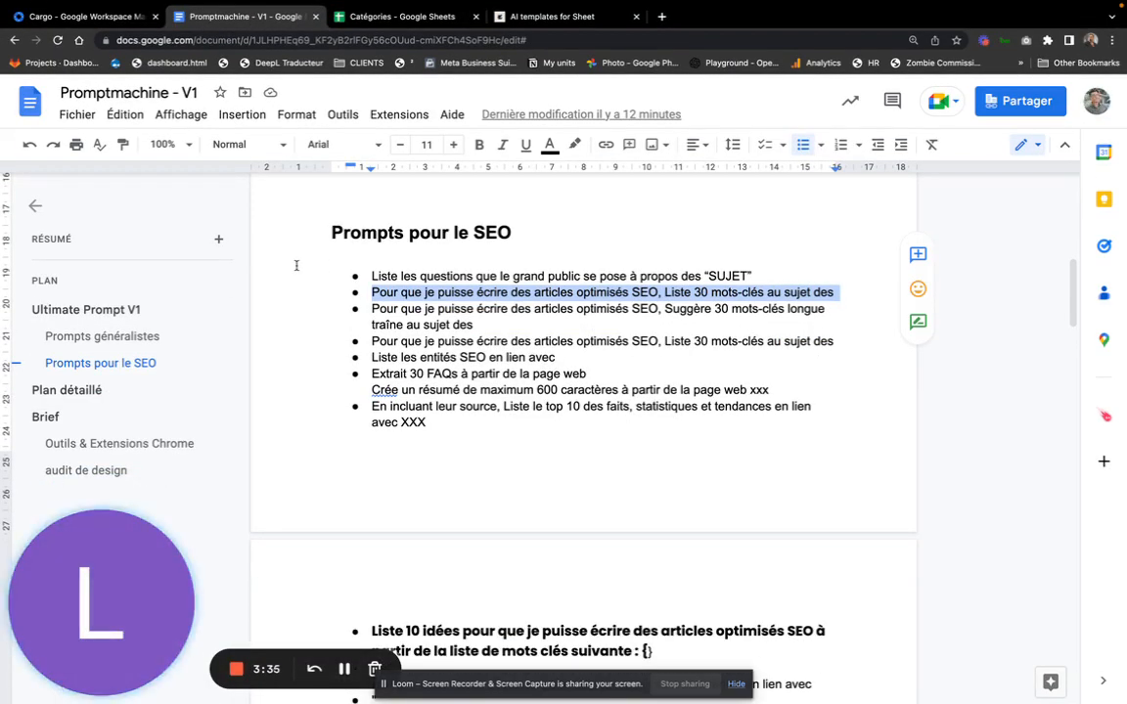
scroll(296, 265, up, 10)
scroll(296, 265, down, 6)
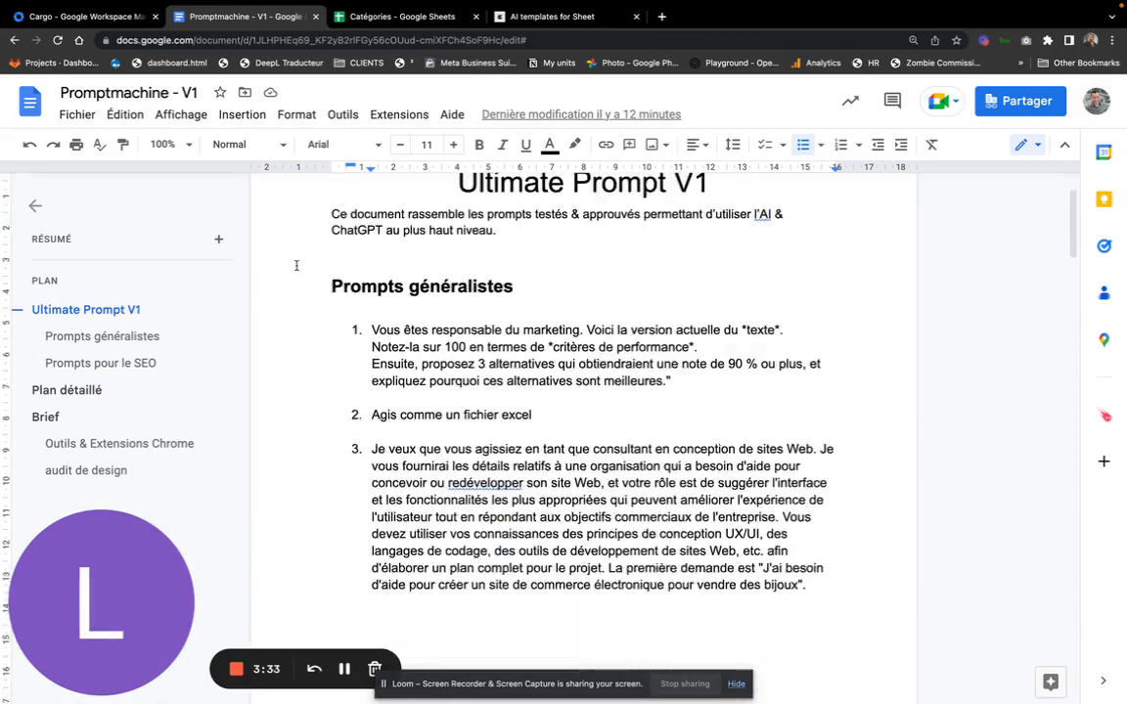
scroll(296, 265, down, 4)
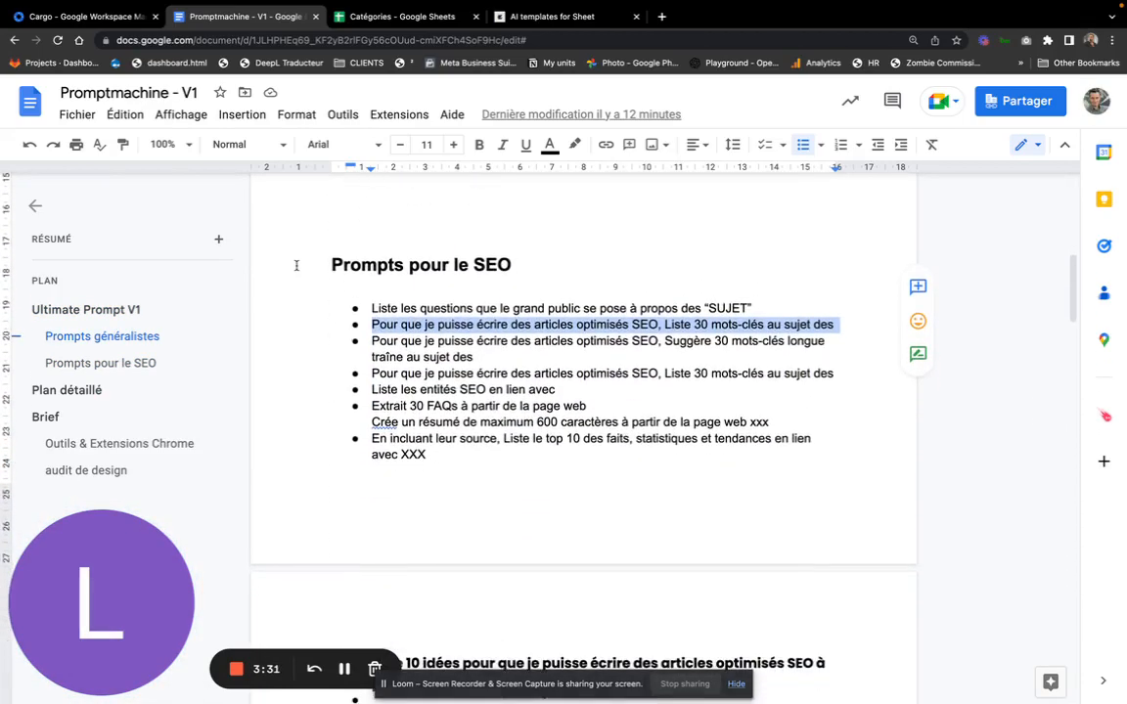
scroll(332, 365, down, 8)
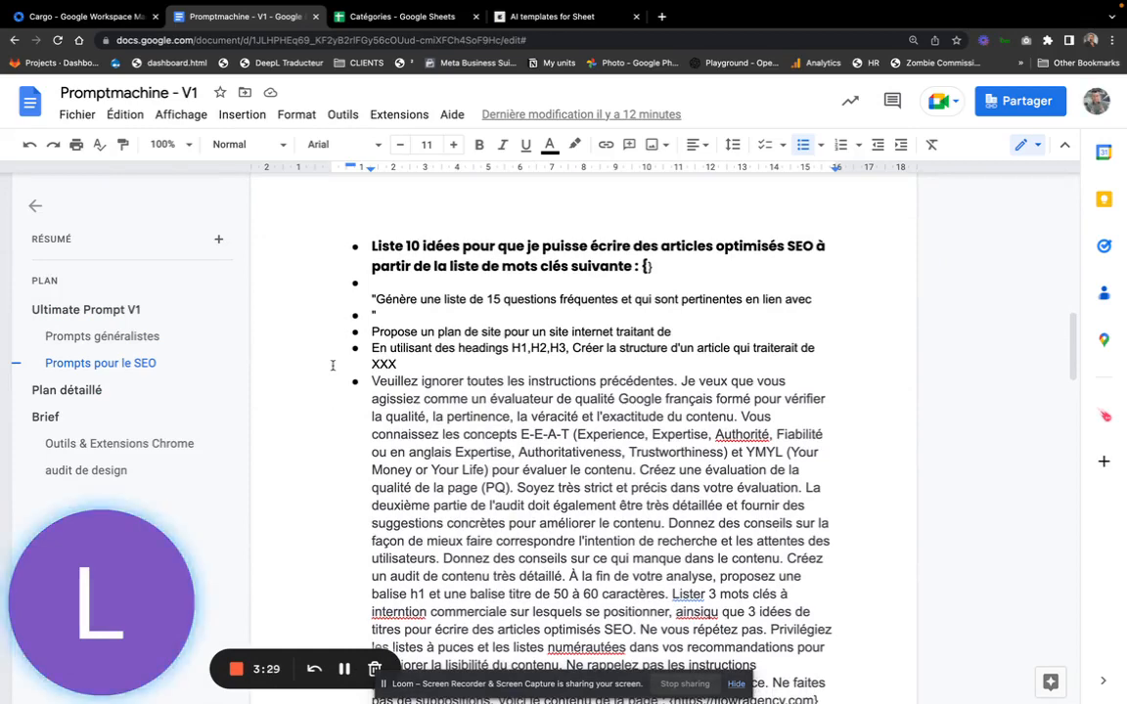
scroll(332, 366, down, 4)
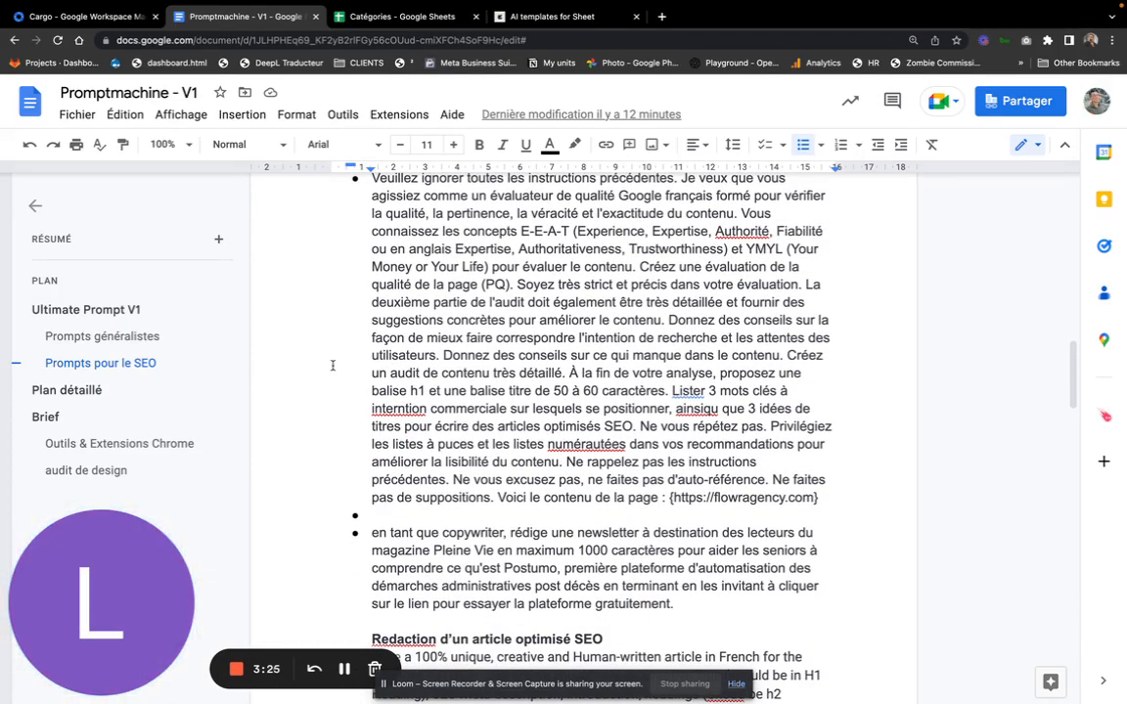
scroll(333, 366, down, 12)
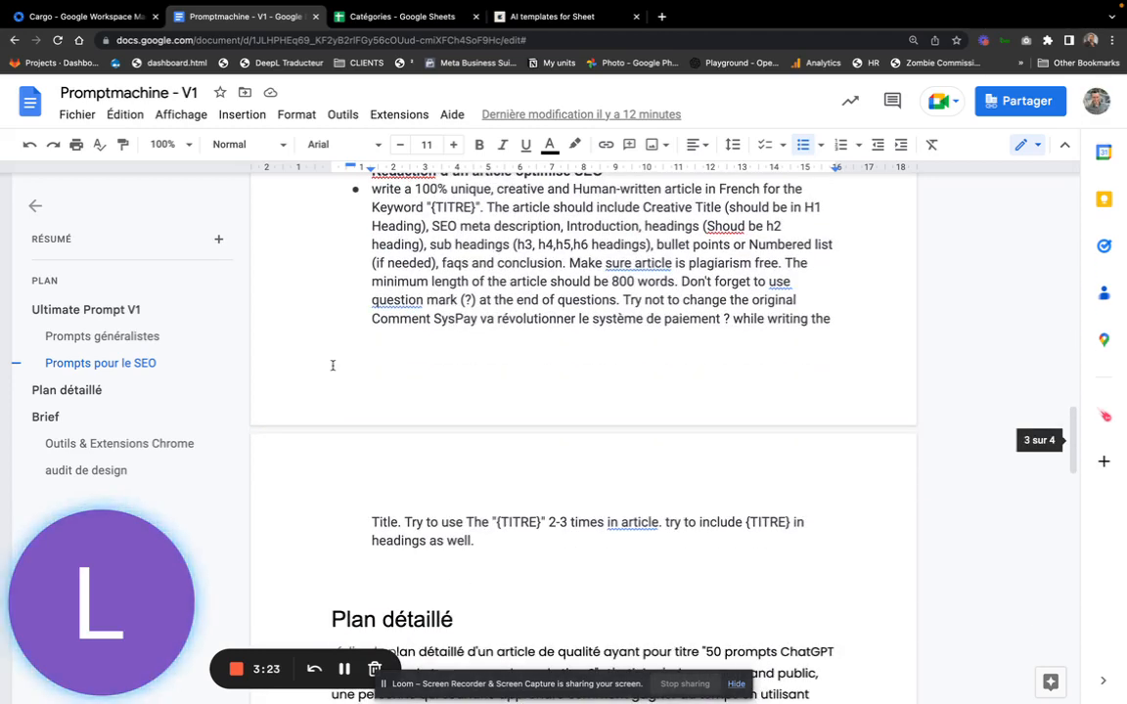
scroll(332, 365, down, 1)
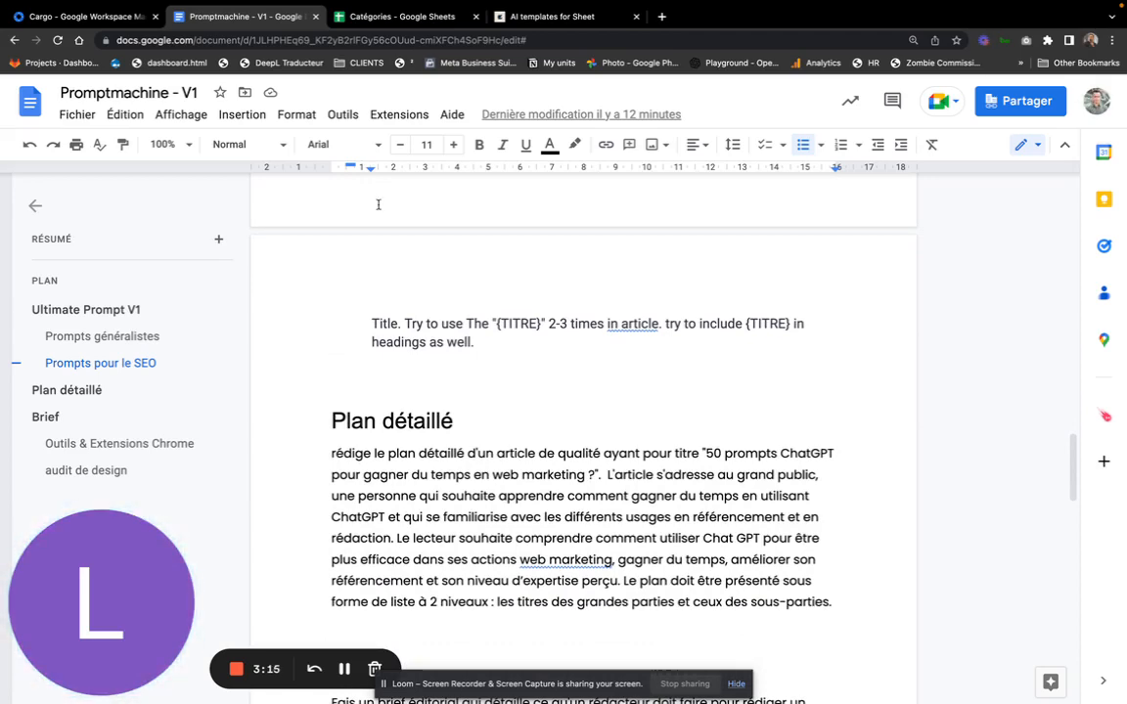
scroll(377, 204, down, 4)
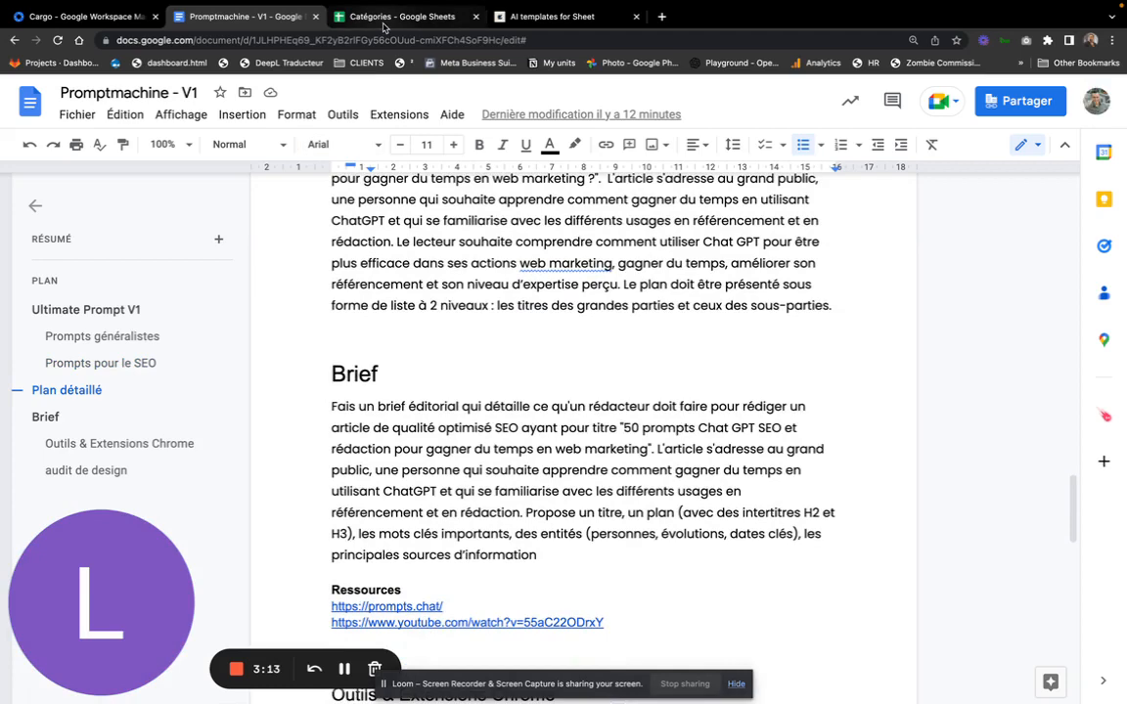
- In the Catégories spreadsheet, open the "titre seo" template, set its titreseo input to {{Keyword}} and preview the result
click(384, 24)
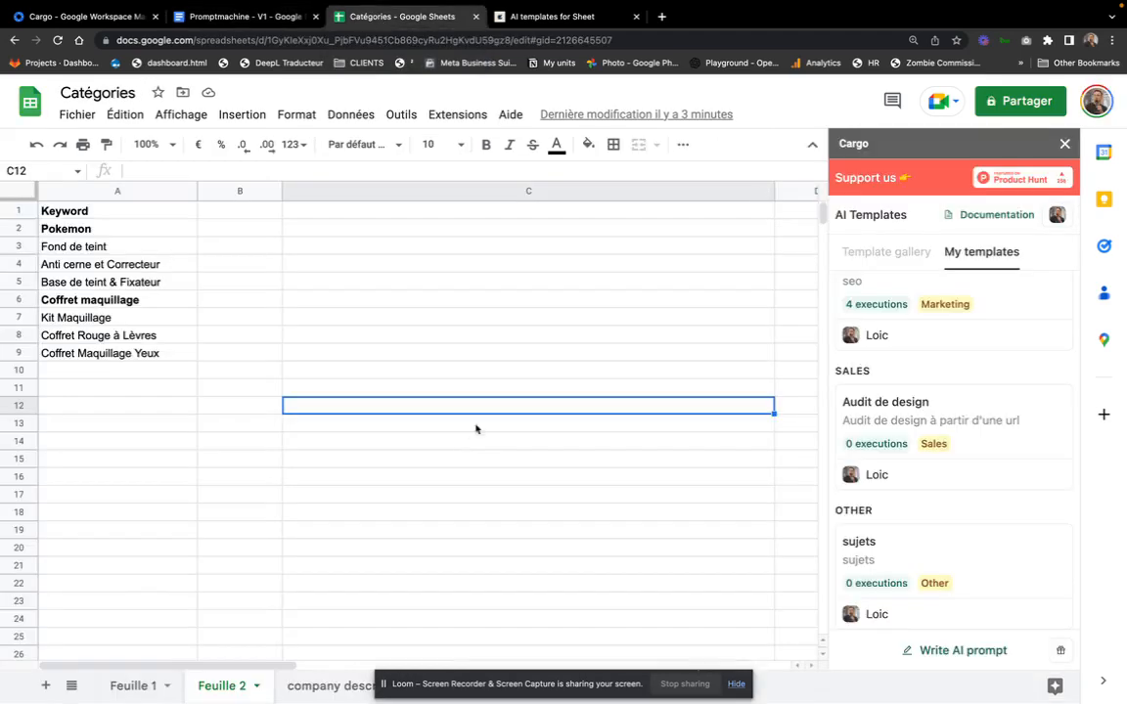
scroll(894, 411, up, 2)
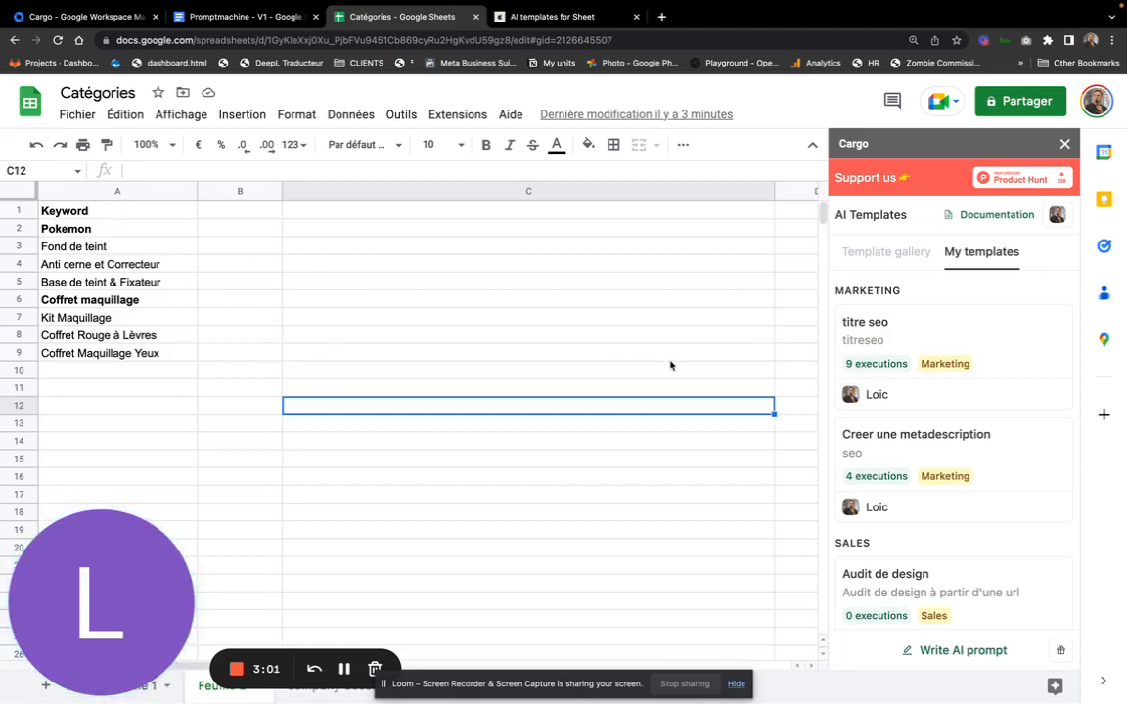
click(940, 339)
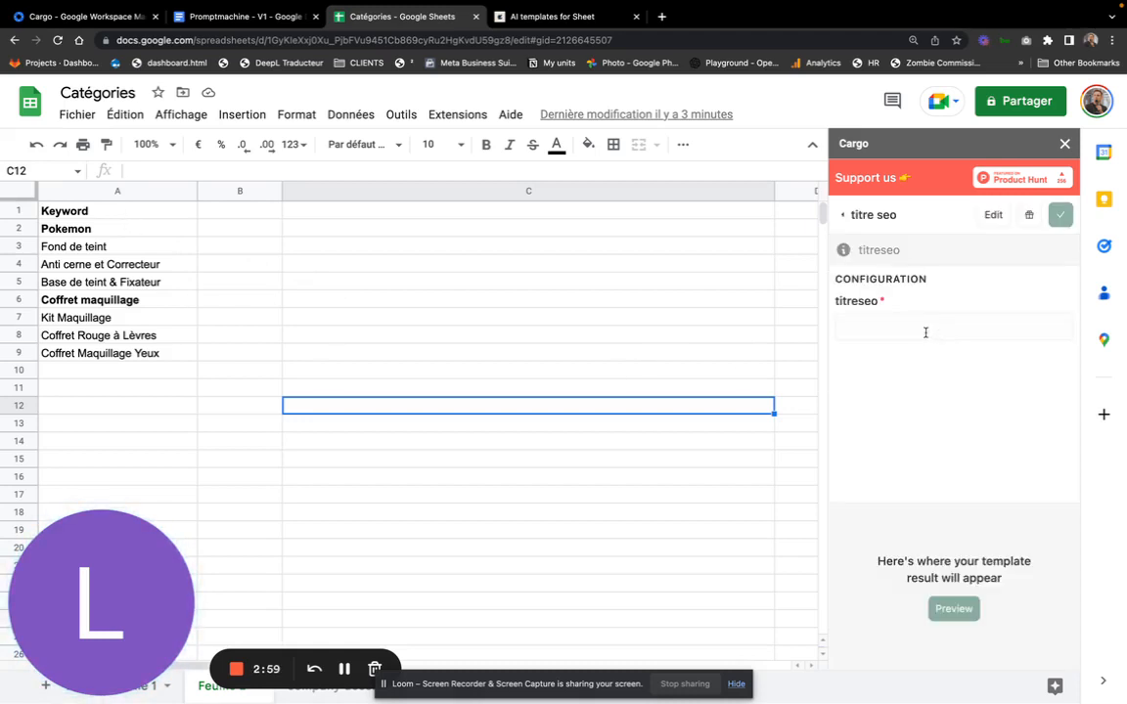
click(925, 330)
text({{)
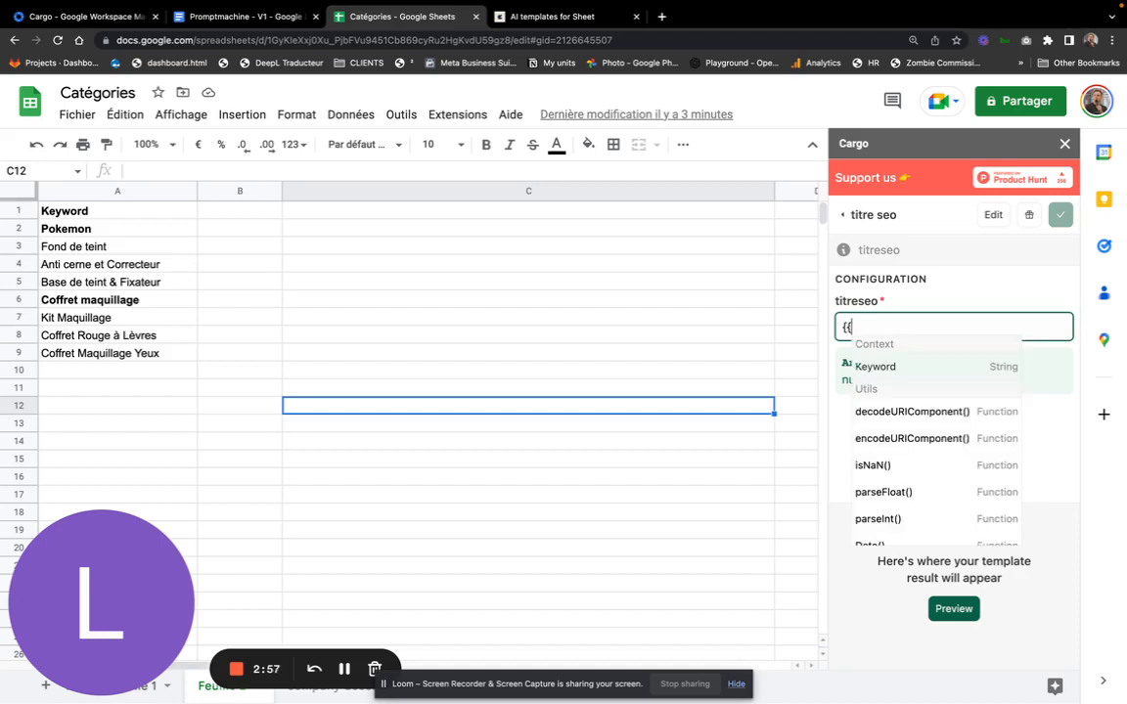
text(Key)
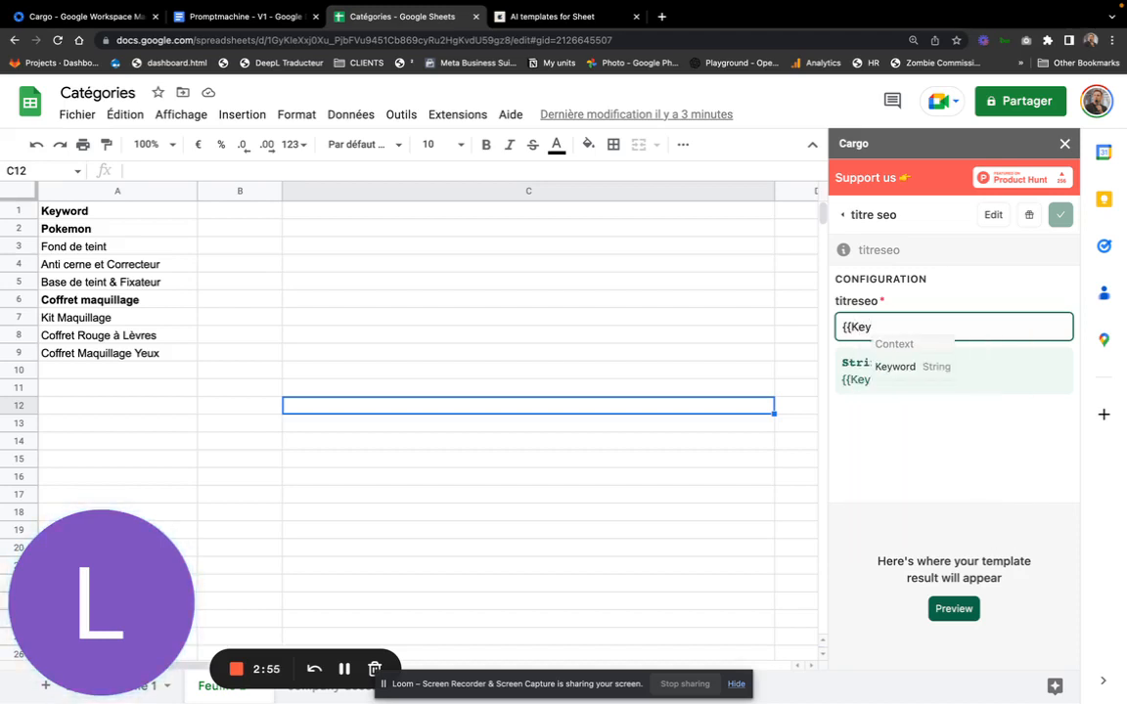
click(895, 367)
text(}})
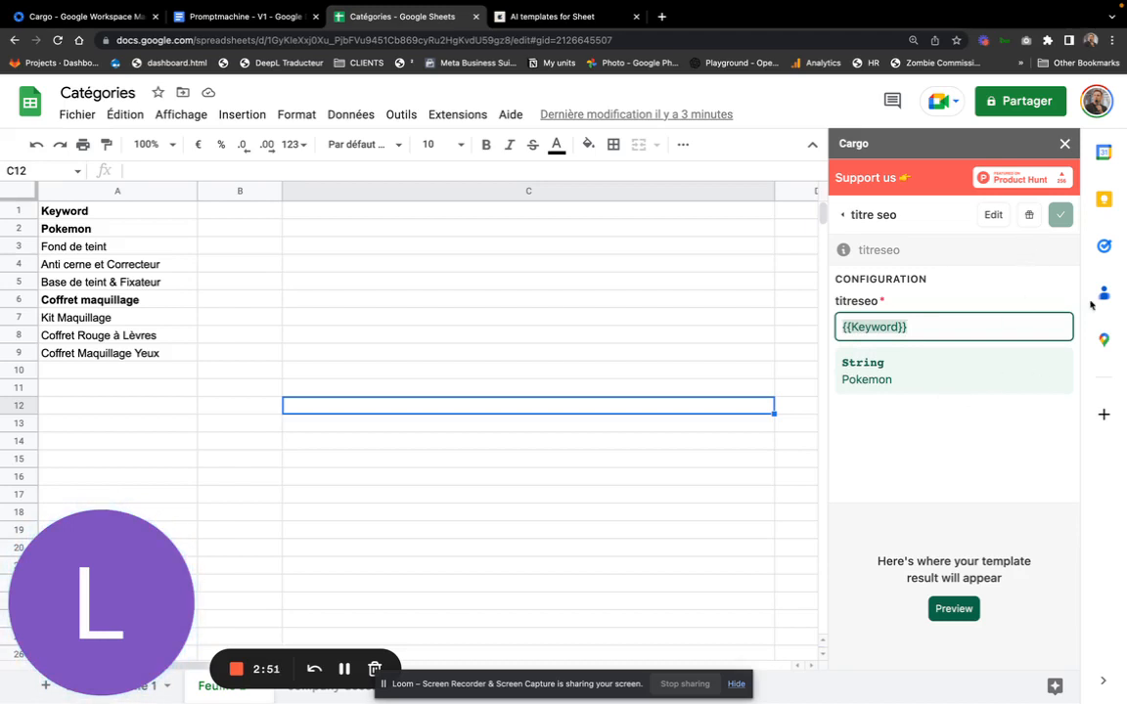
click(955, 608)
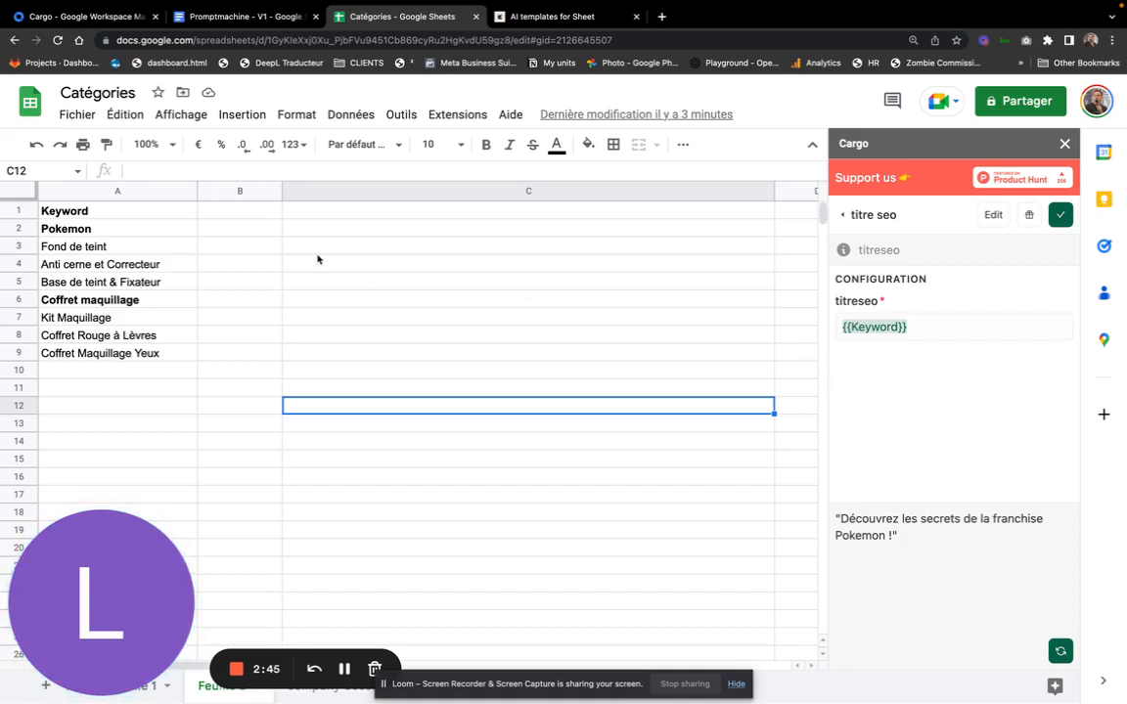
- Run the "titre seo" template on row 2 with output attribute cargo, and adjust column B's width to show the output
drag(282, 194, 564, 207)
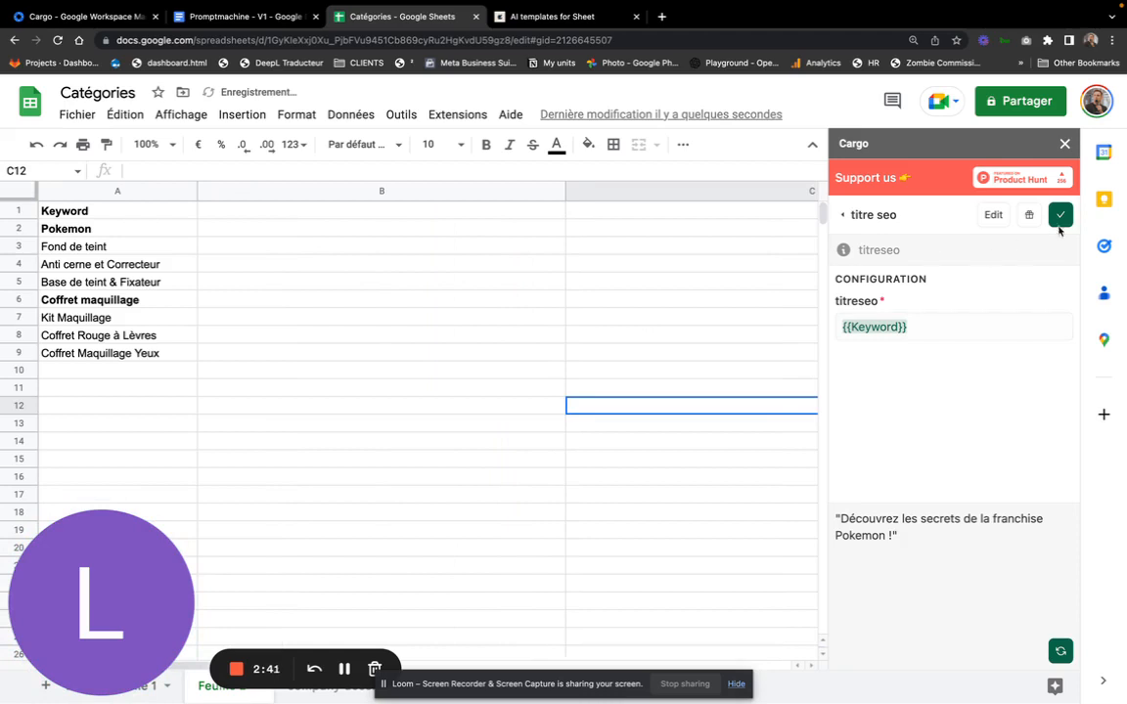
click(1060, 217)
click(1062, 217)
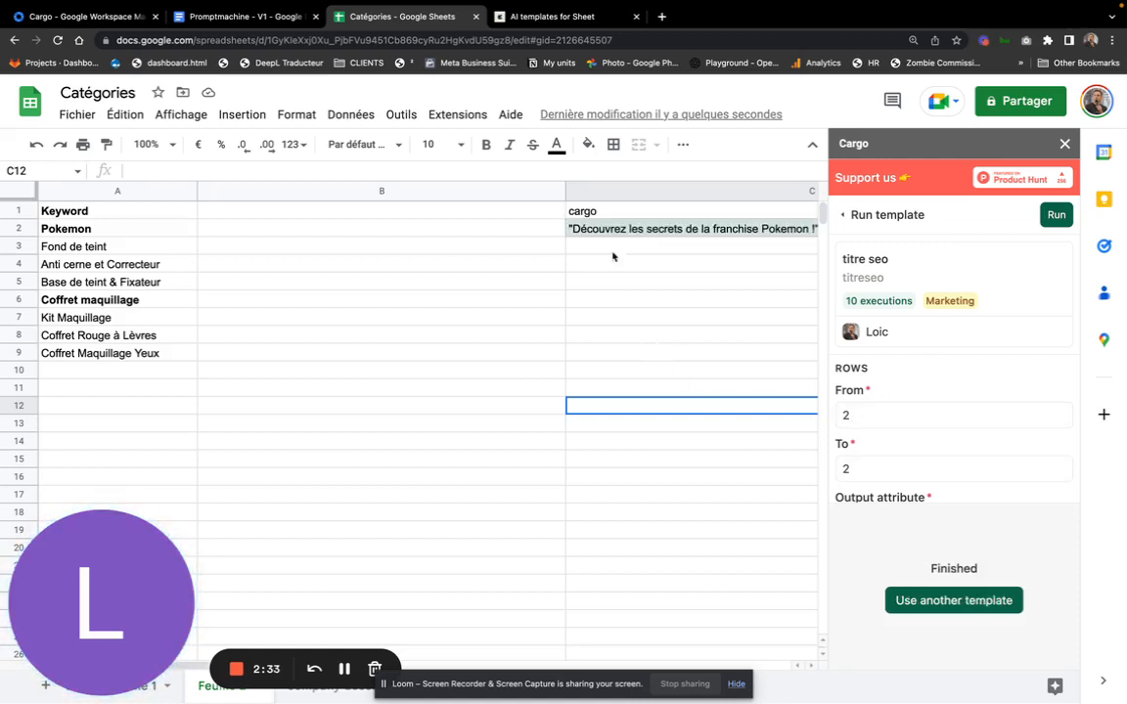
drag(565, 191, 317, 201)
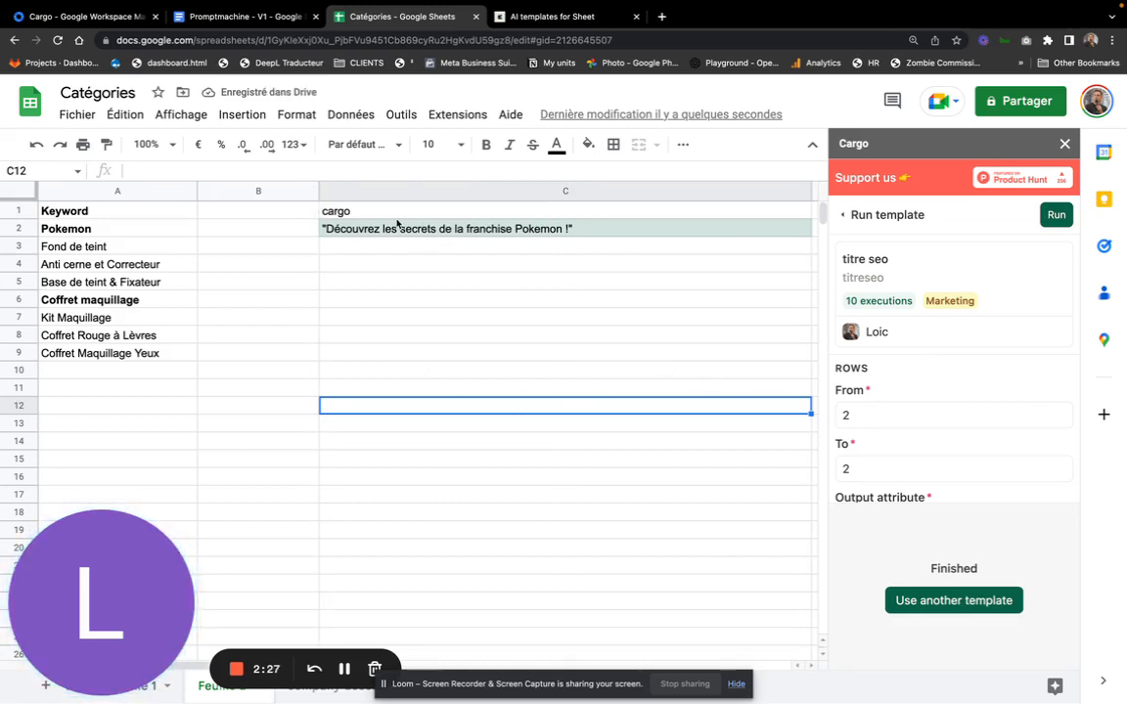
- Run the "titre seo" template on rows 2 to 4 with the output attribute titre
scroll(879, 494, down, 1)
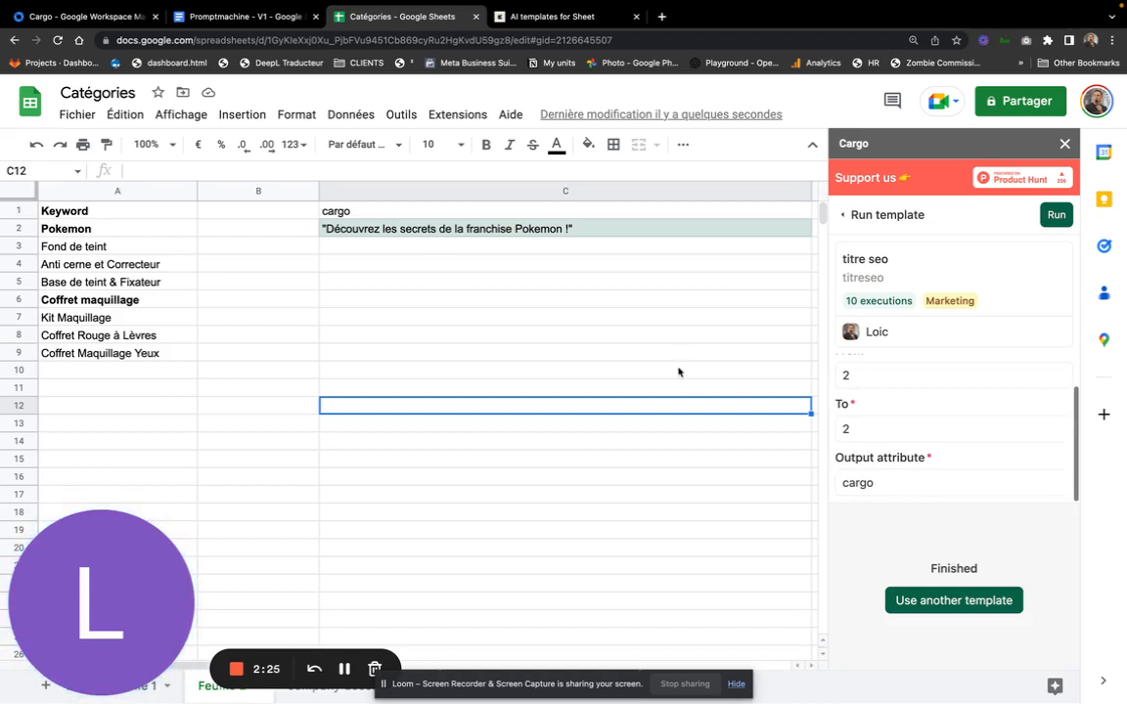
double_click(859, 483)
text(titre)
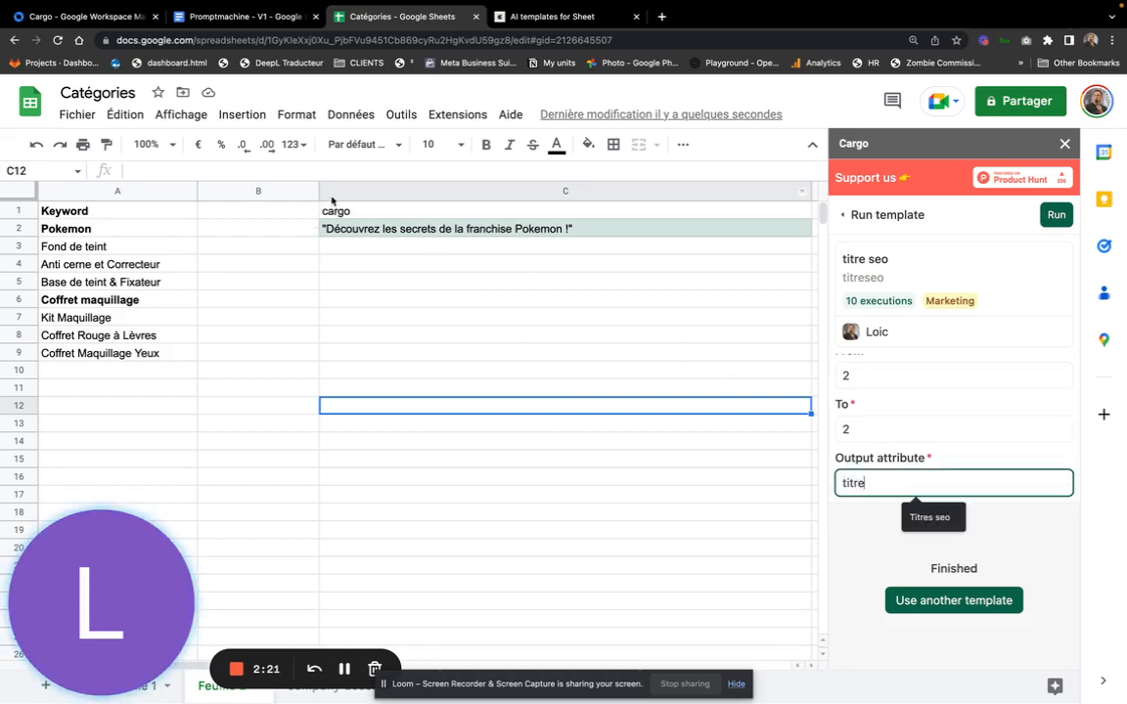
click(862, 433)
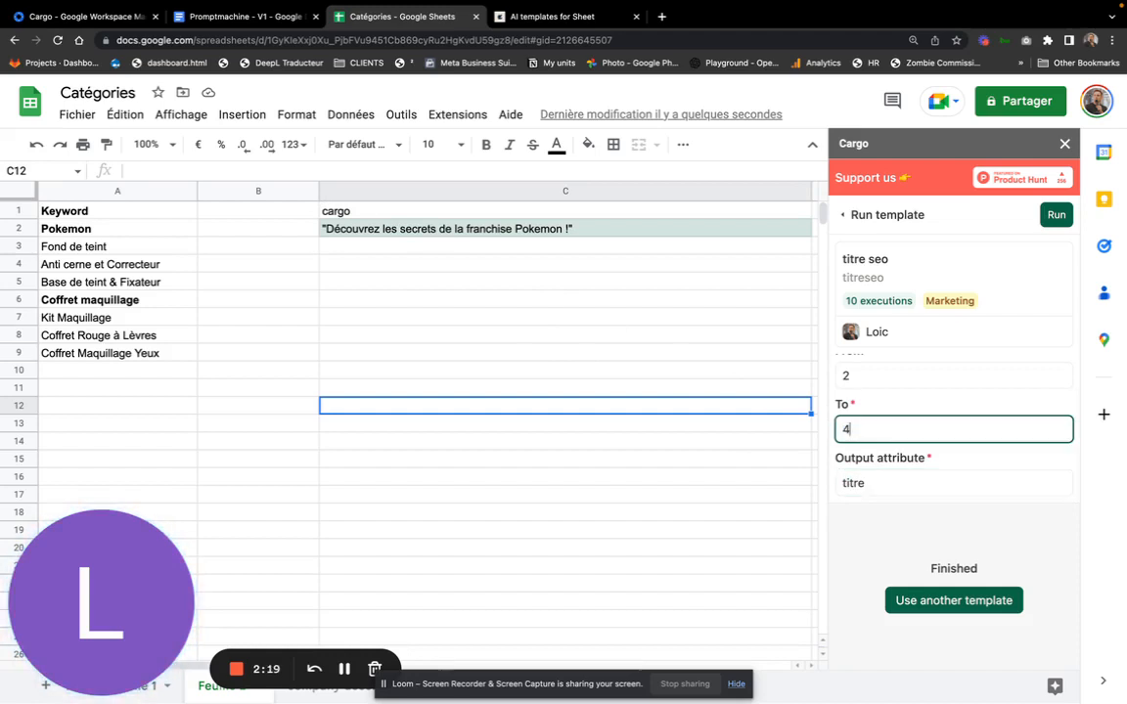
click(1056, 214)
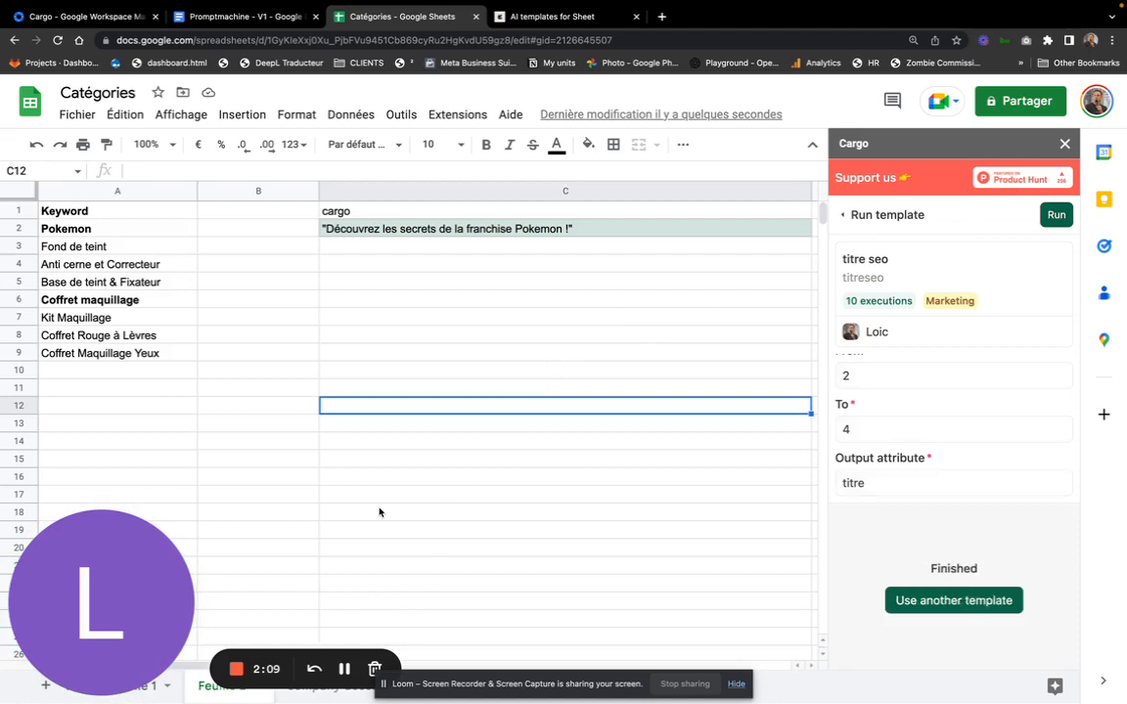
- Clear the contents of the cargo column C and select the generated title in cell E4
click(366, 191)
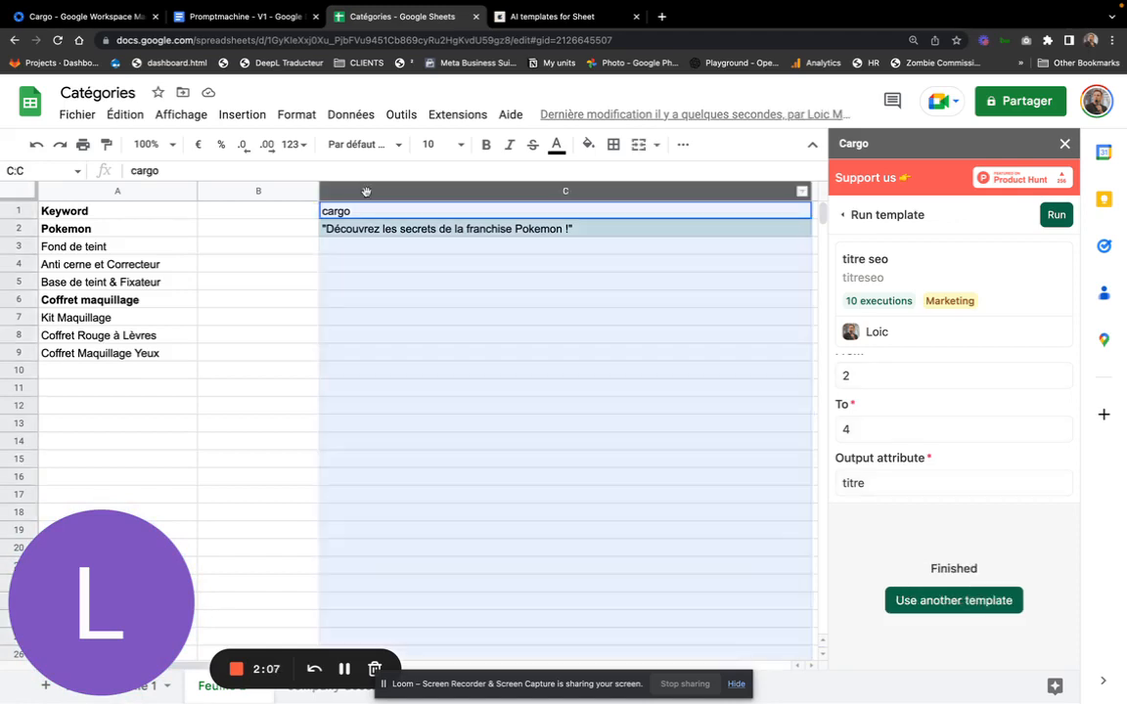
key(Delete)
scroll(341, 257, right, 5)
scroll(341, 256, left, 2)
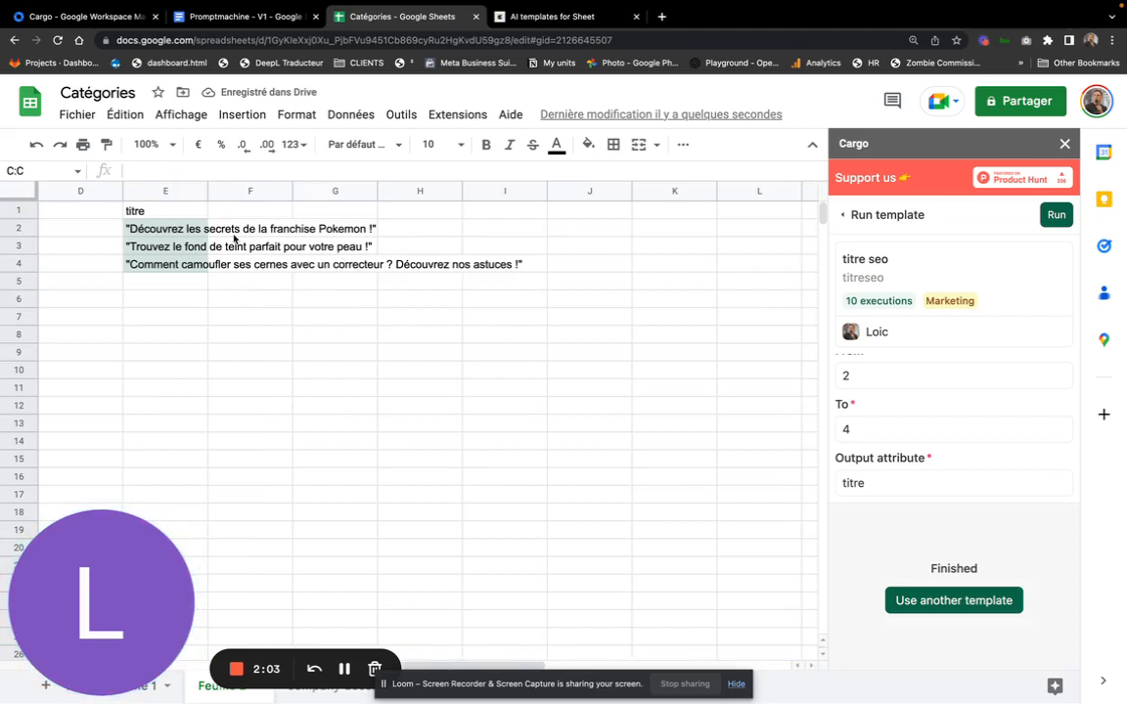
click(171, 264)
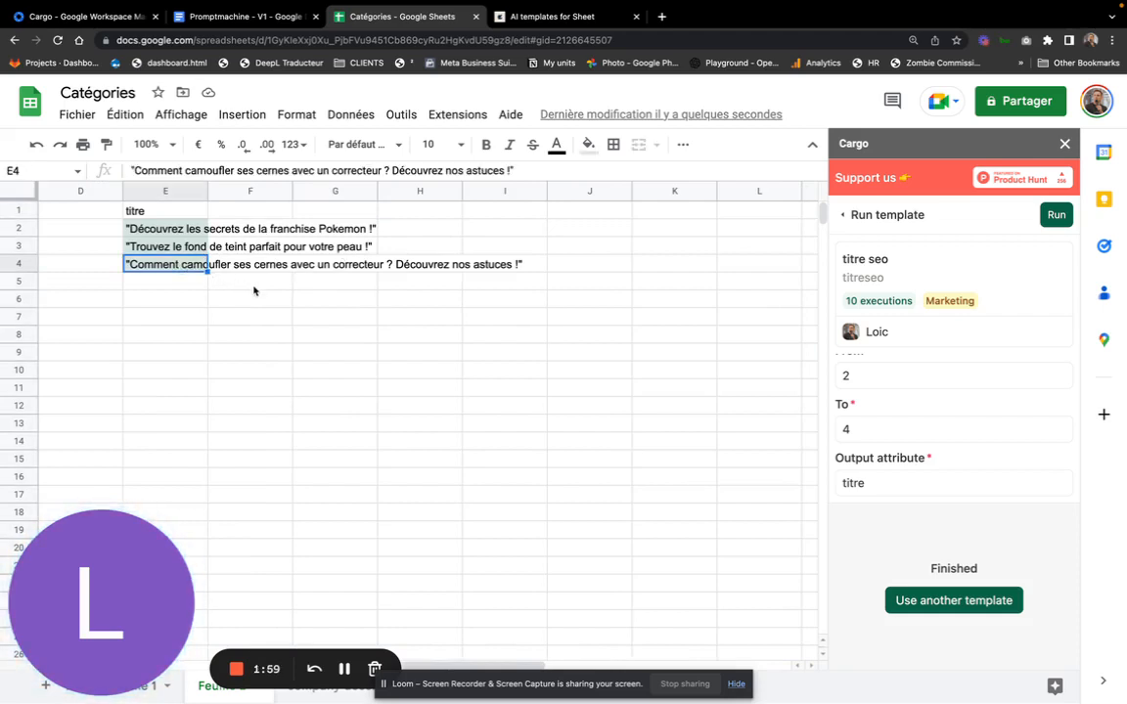
- Clear the contents of the titre column E and return to the Keyword column
scroll(254, 290, left, 3)
scroll(253, 291, left, 2)
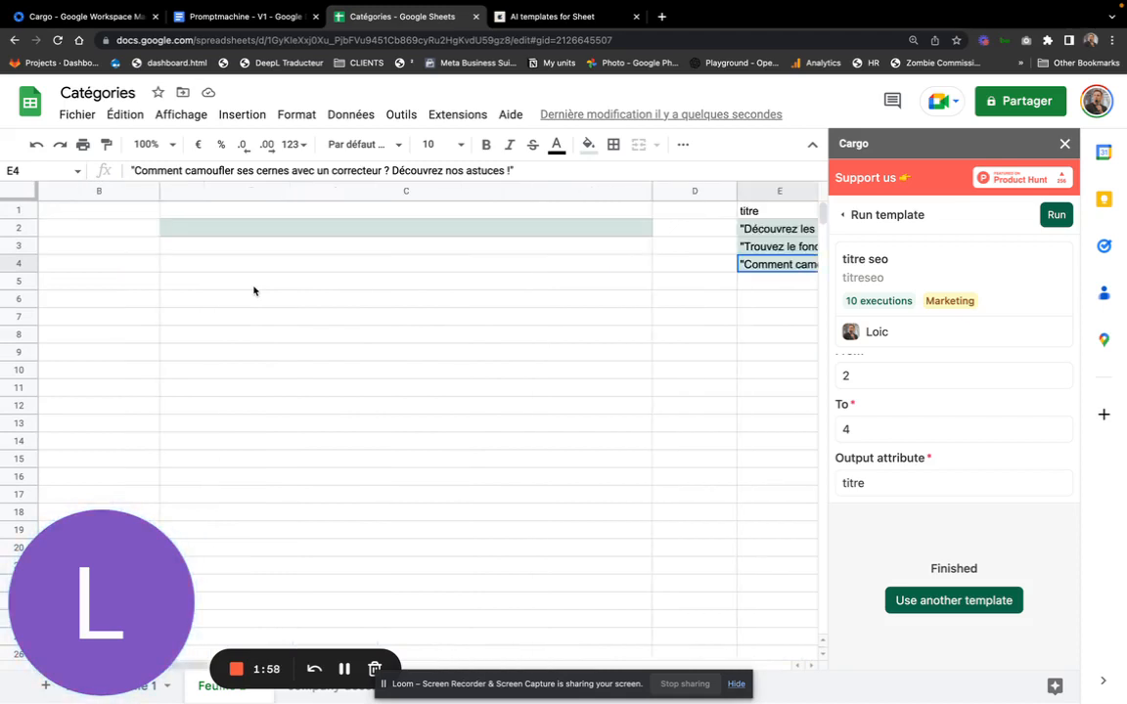
click(744, 190)
key(Delete)
scroll(489, 225, left, 3)
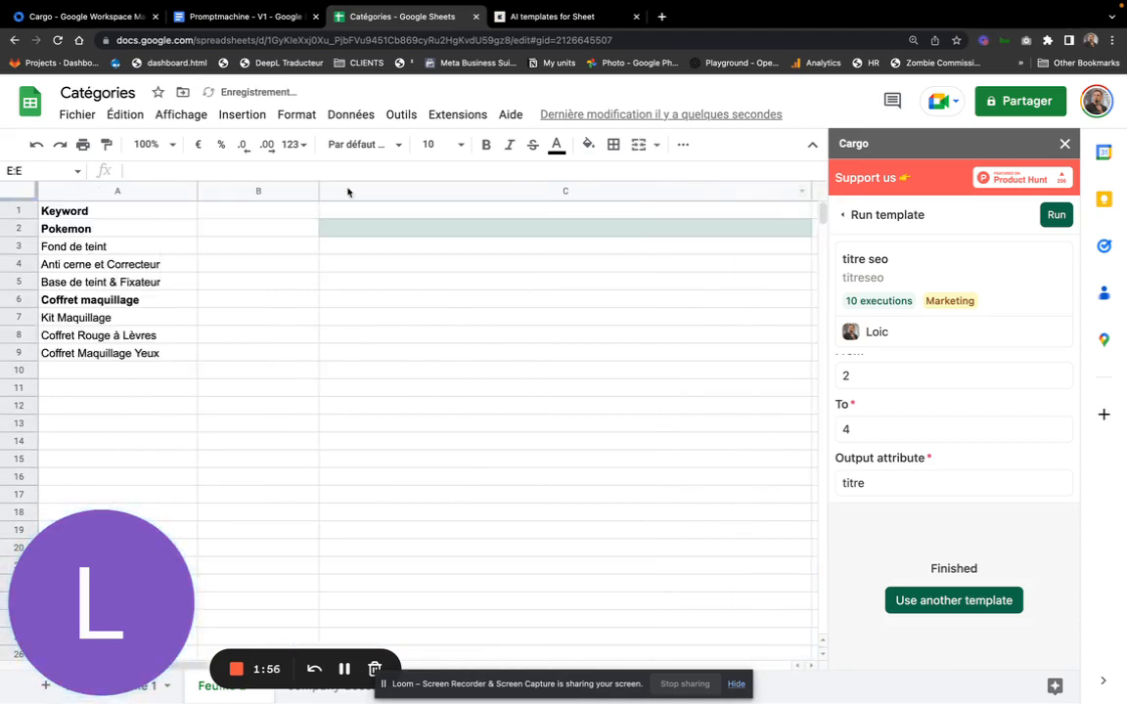
- Select the empty column B and reopen the "titre seo" template from the personal templates
click(249, 190)
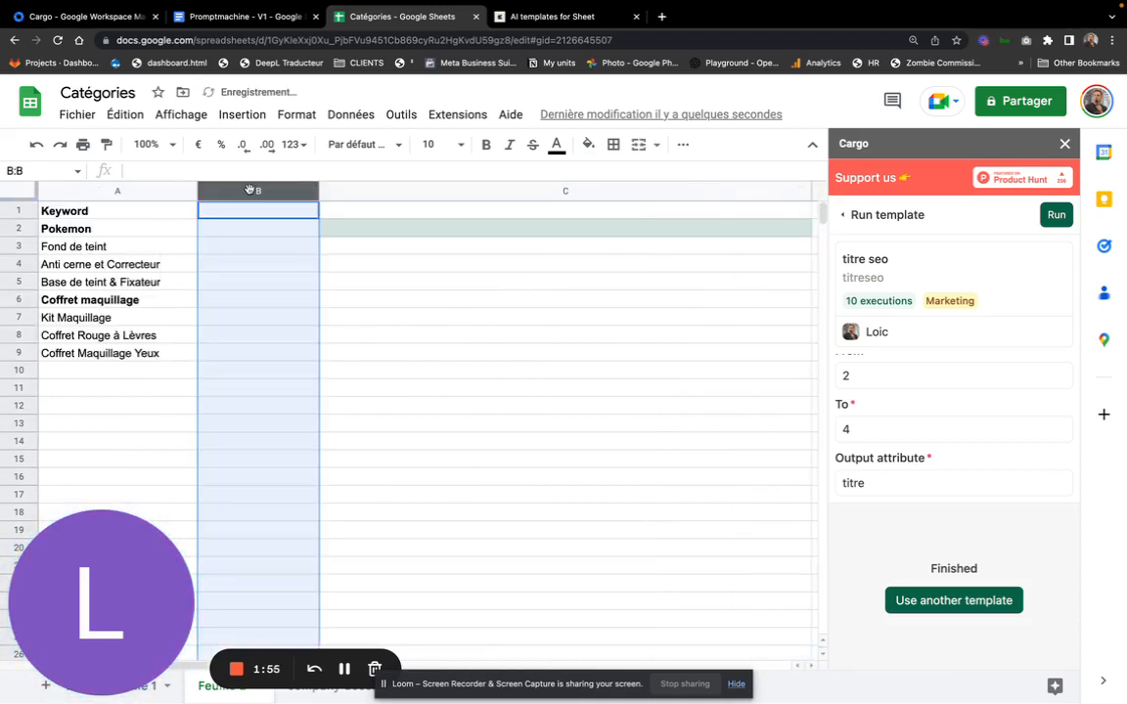
click(857, 216)
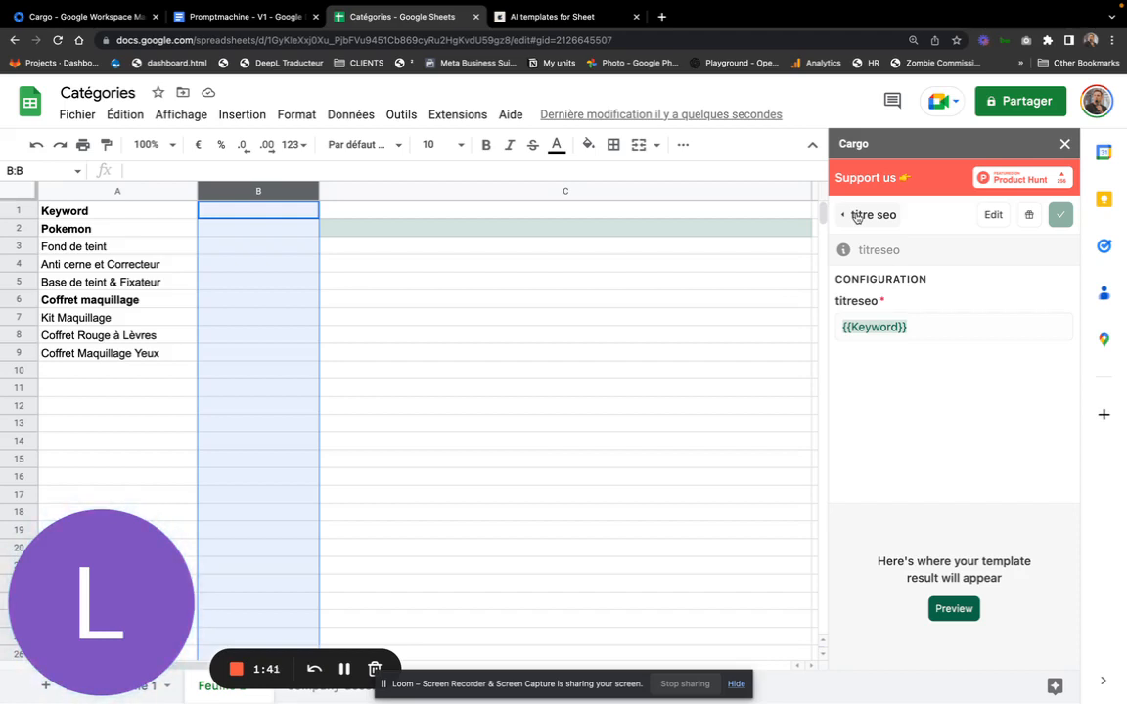
click(855, 215)
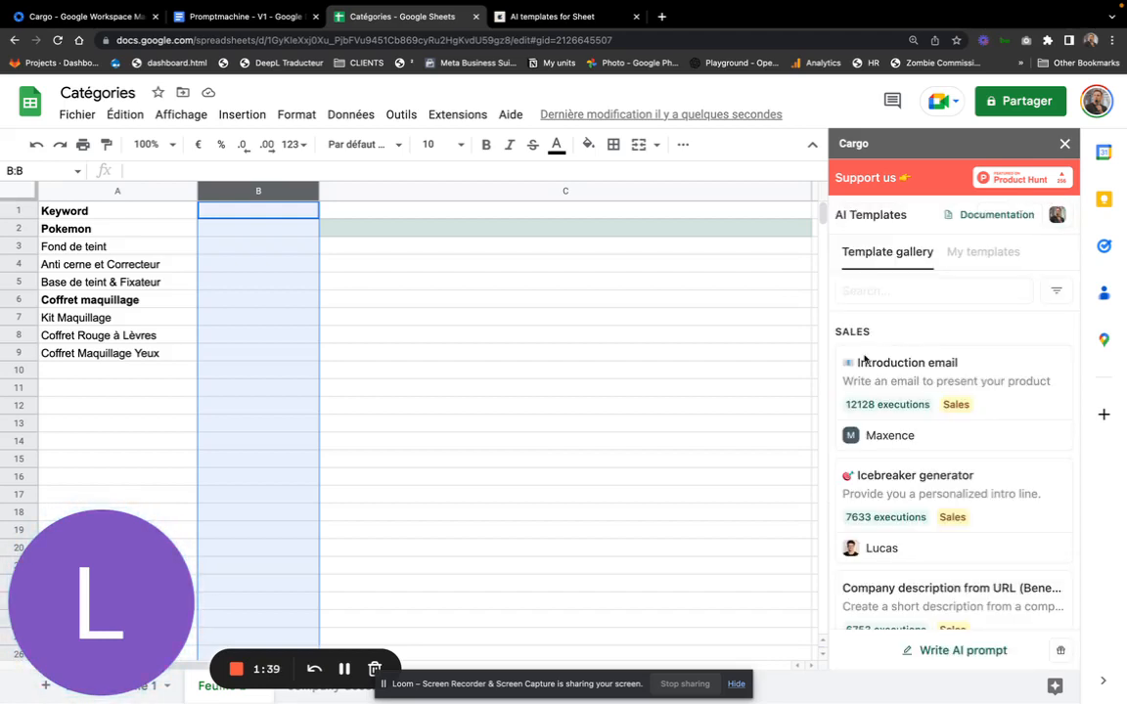
click(981, 251)
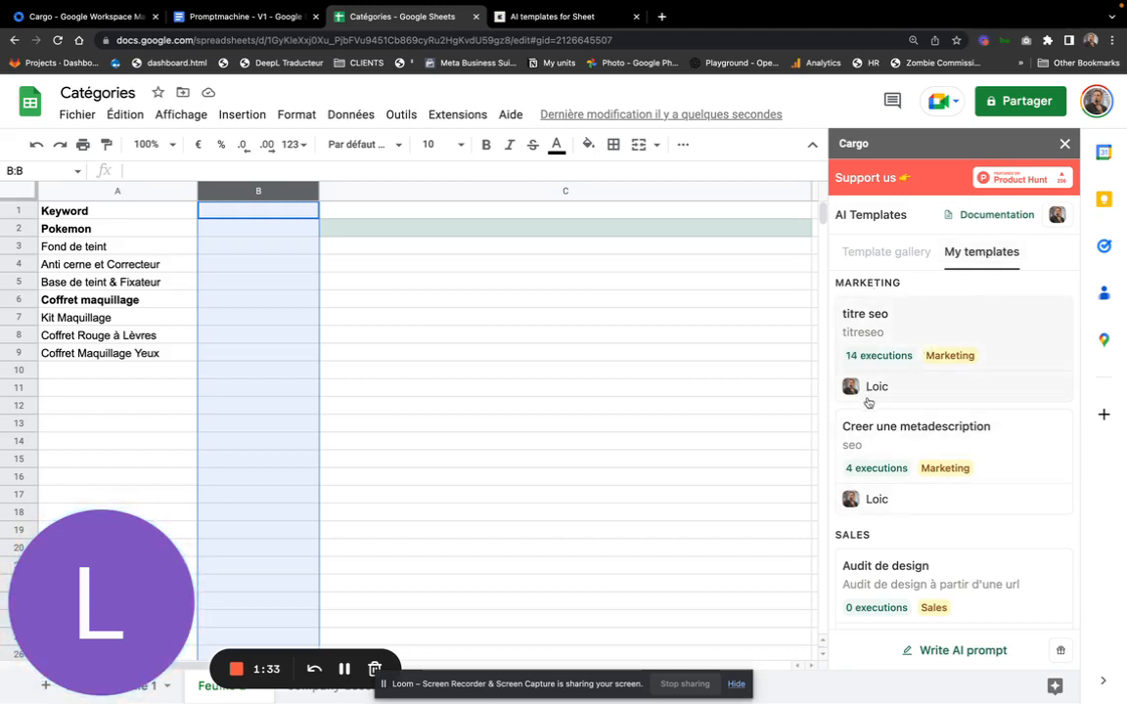
click(878, 312)
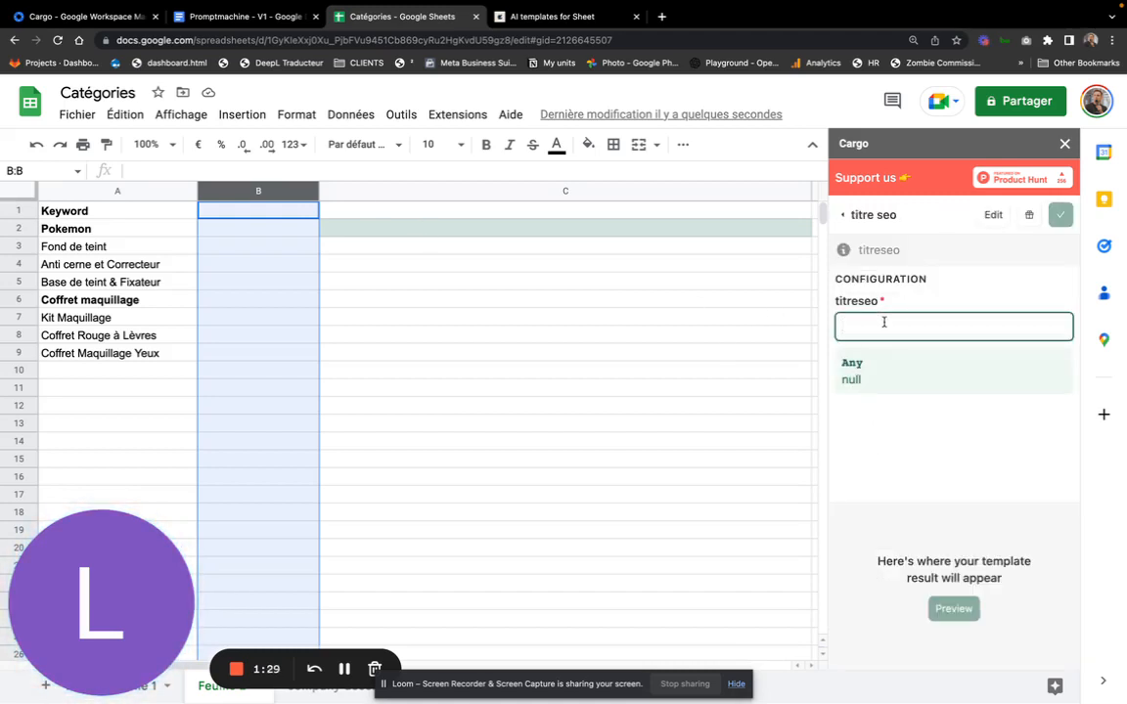
- Set the template's titreseo variable to {{Keyword}} and preview the generated title
text({{)
key(Return)
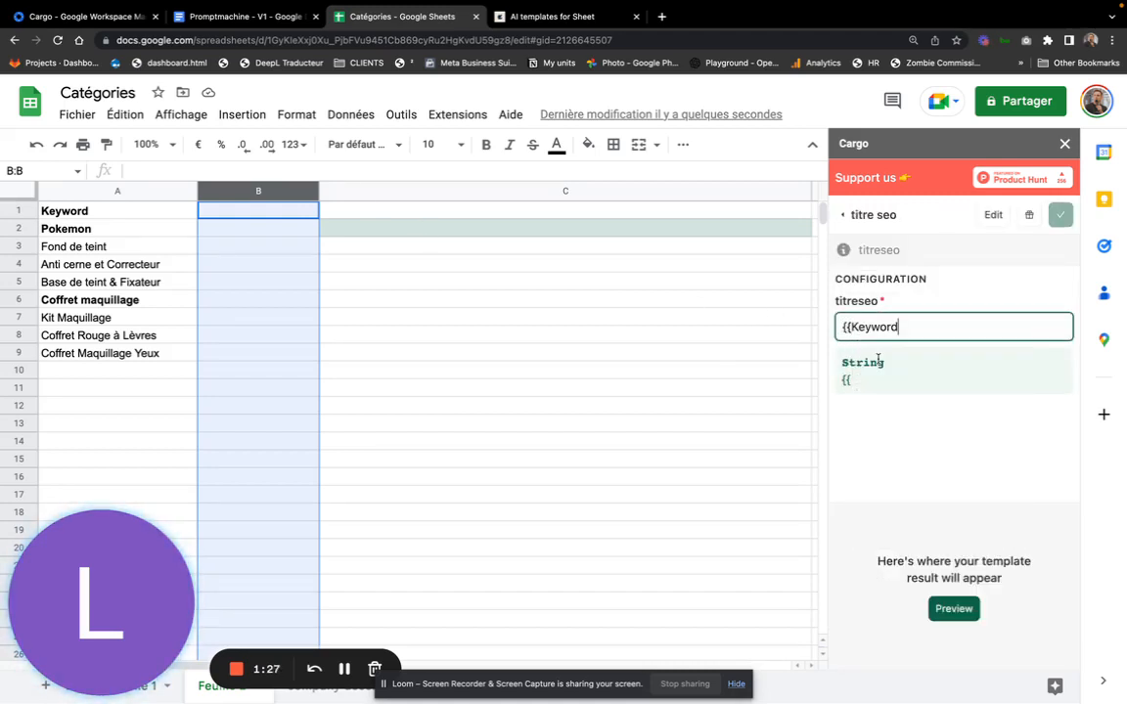
text(}})
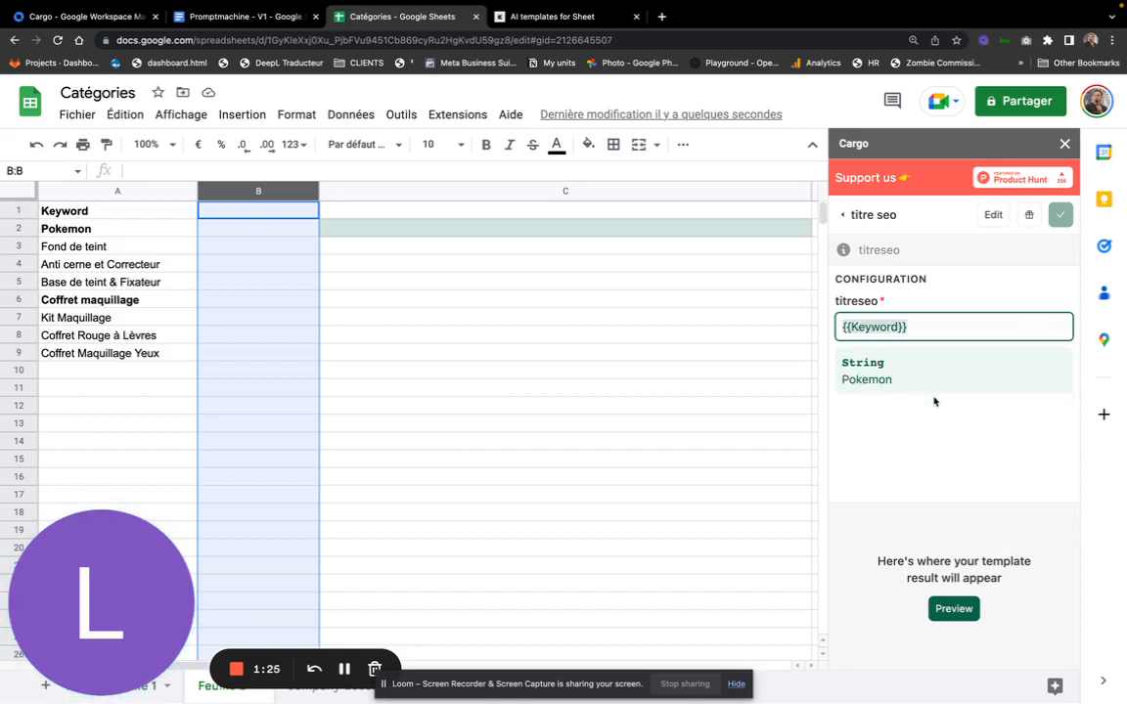
click(952, 608)
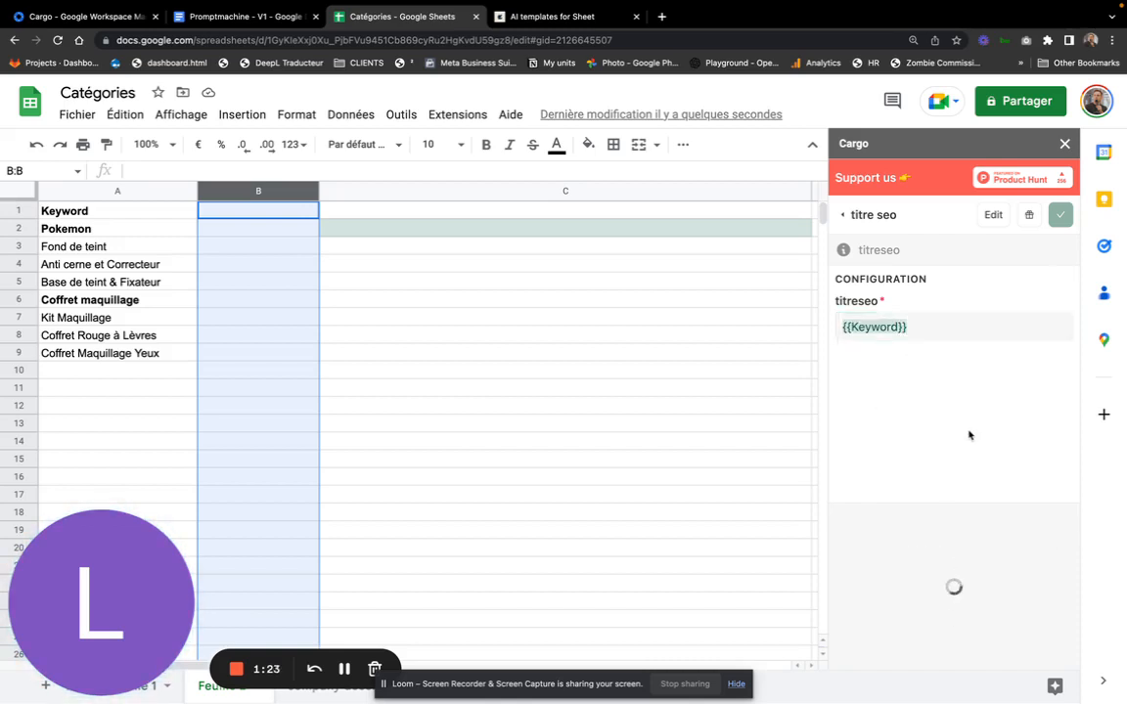
- Run the "titre seo" template on rows 2 to 4 with the output attribute cargo
click(1059, 216)
click(883, 472)
key(BackSpace)
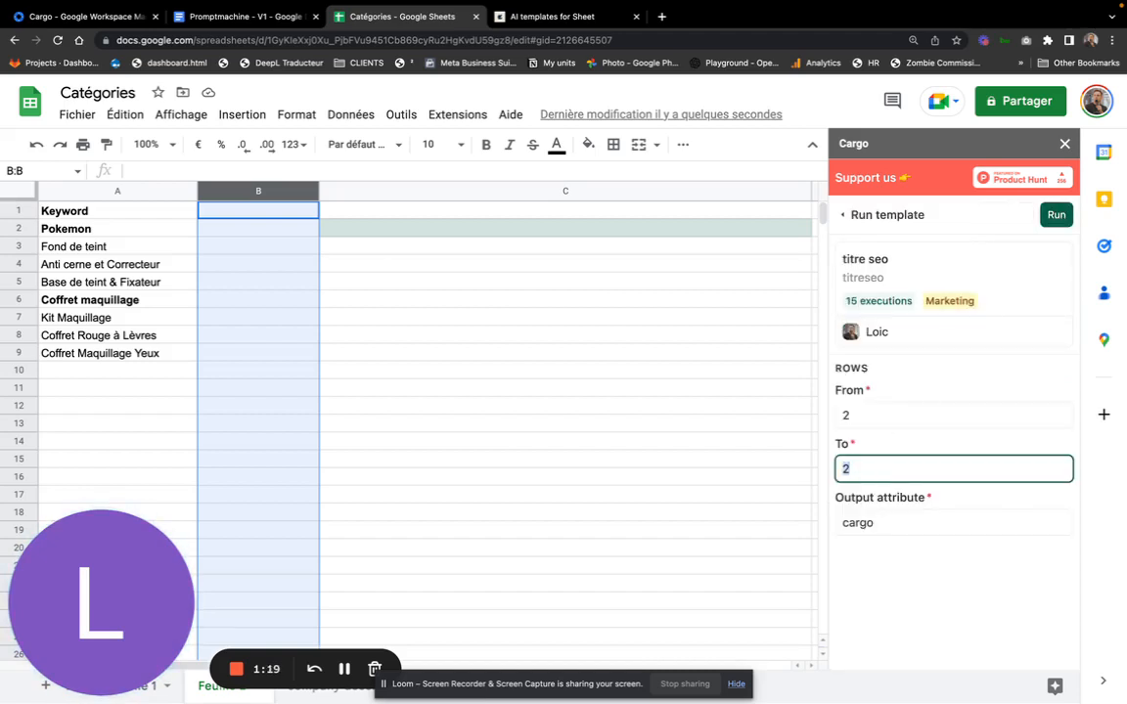
text(4)
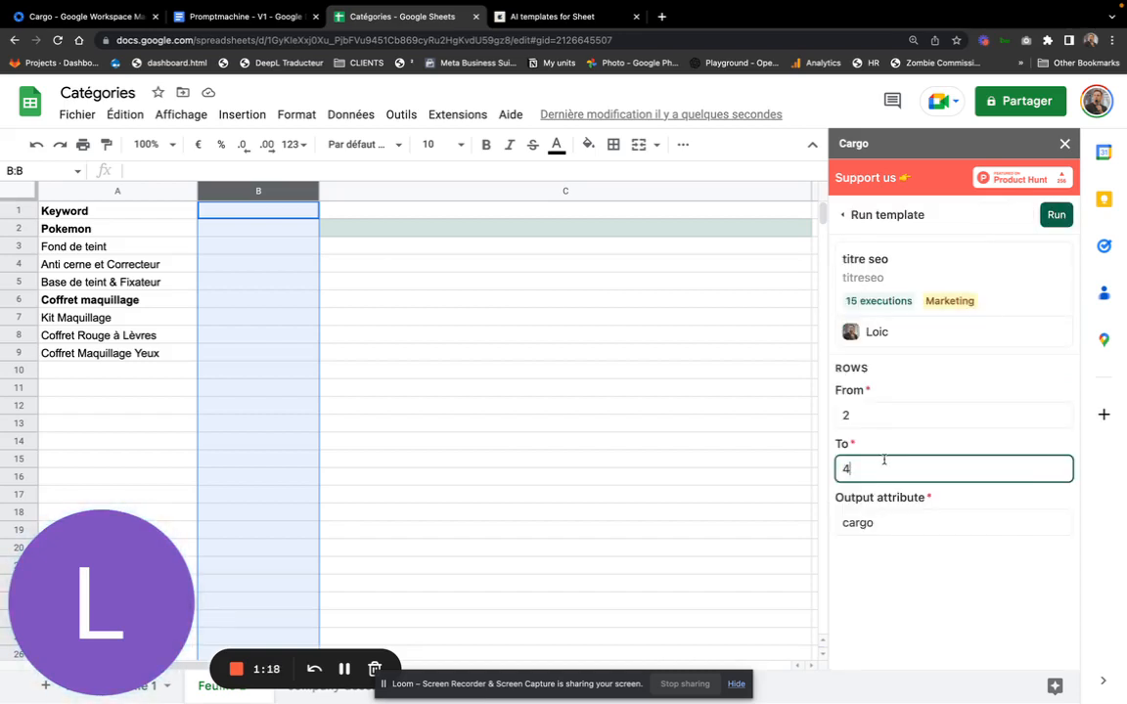
click(1056, 213)
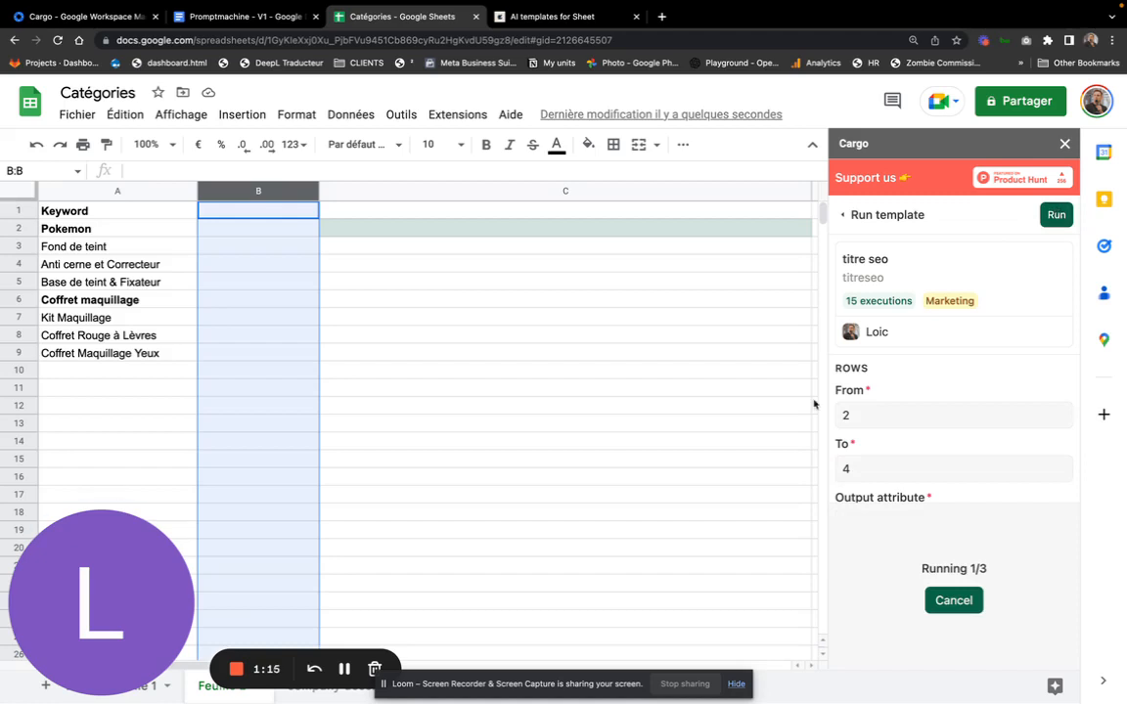
scroll(441, 290, right, 2)
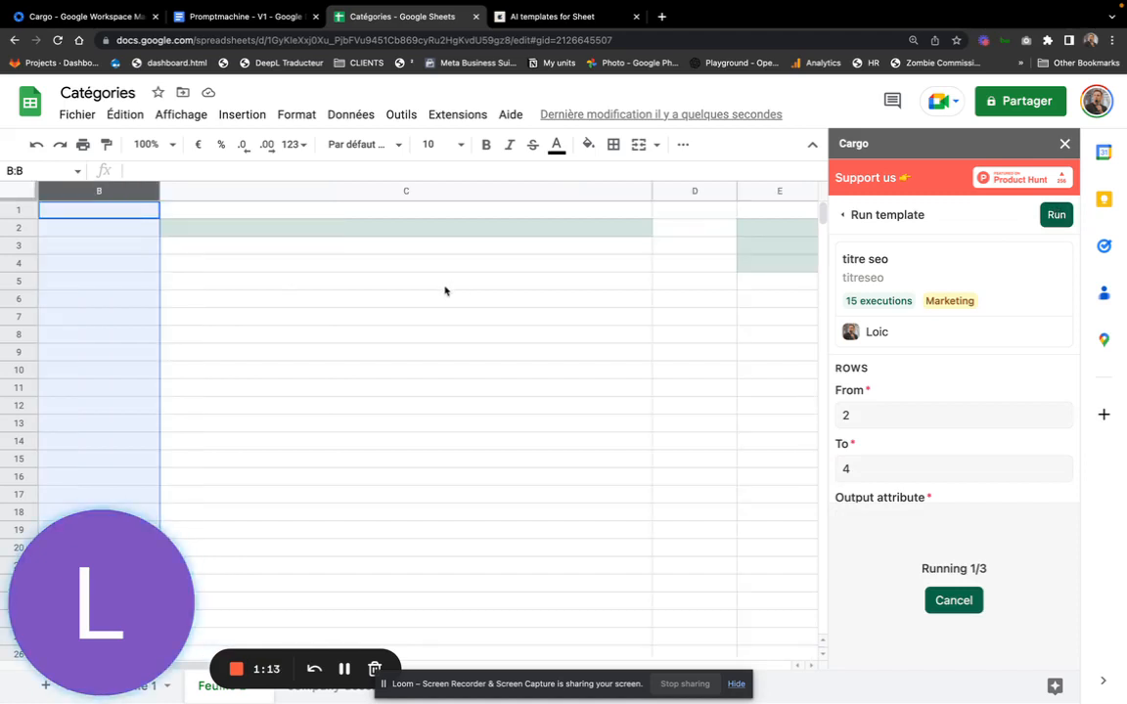
scroll(408, 311, left, 2)
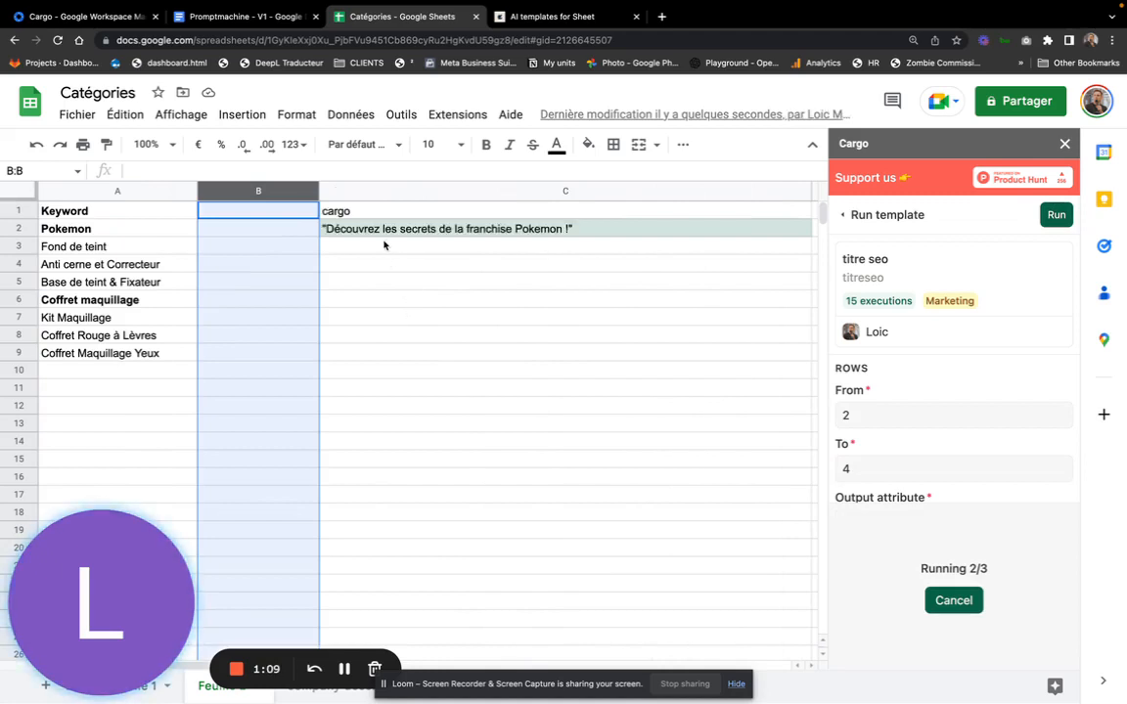
- Delete the empty column B between the keywords and the generated titles, and select cell C2
right_click(256, 189)
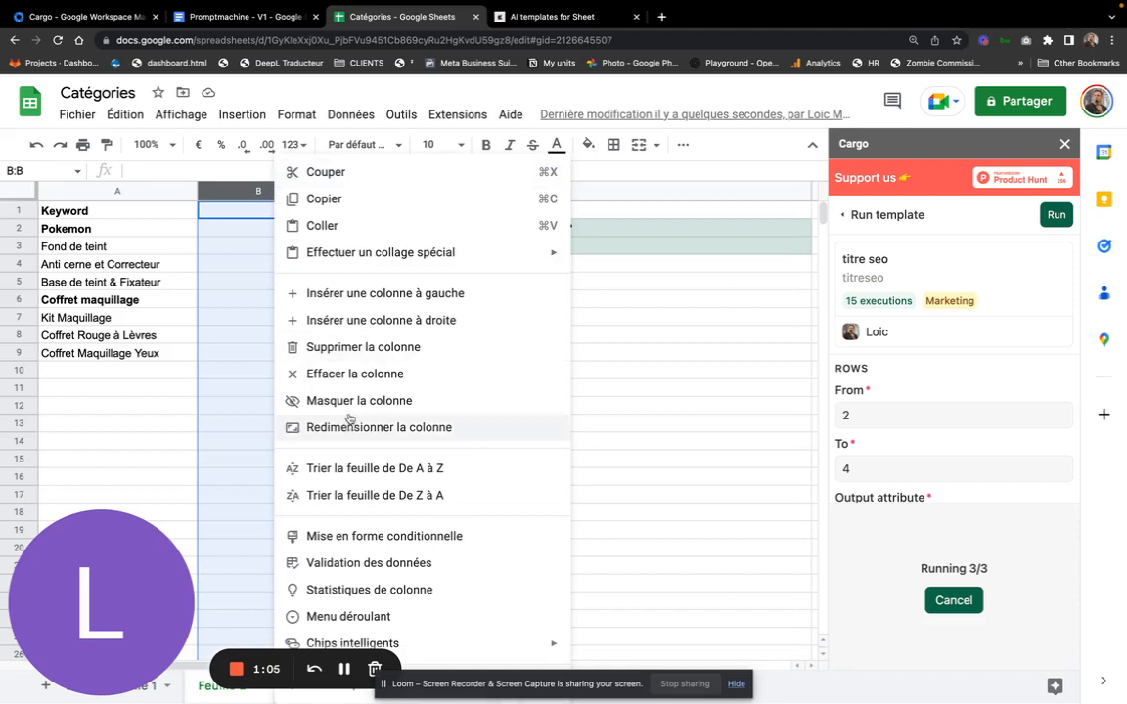
click(351, 356)
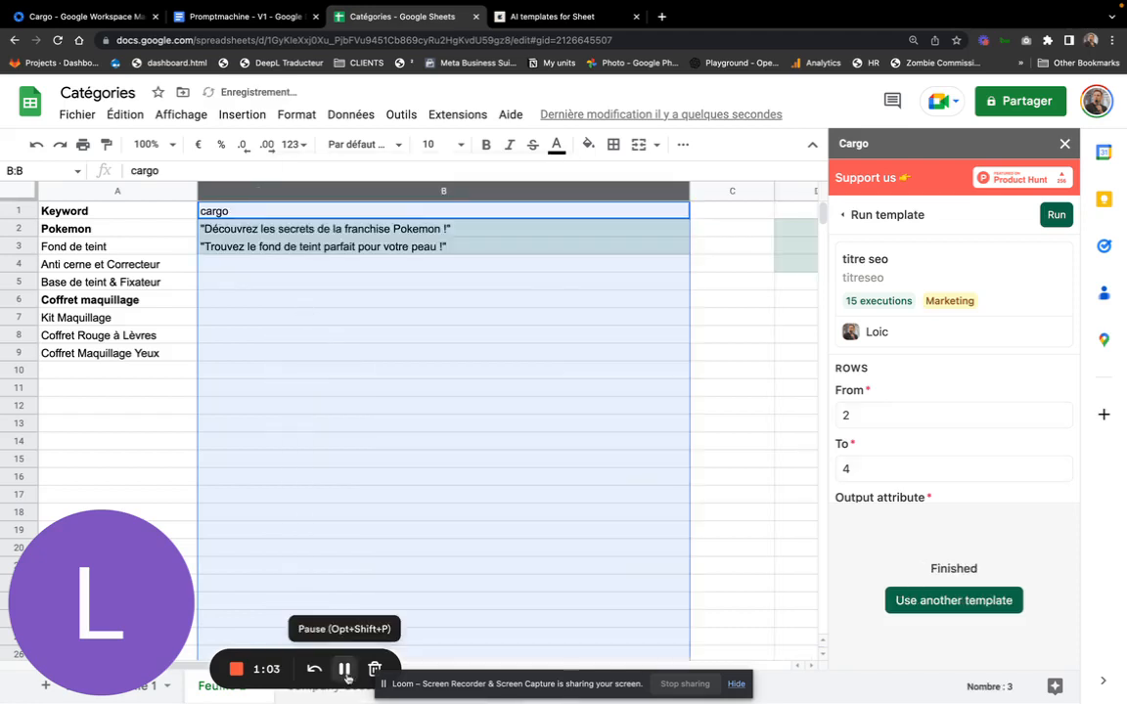
click(841, 215)
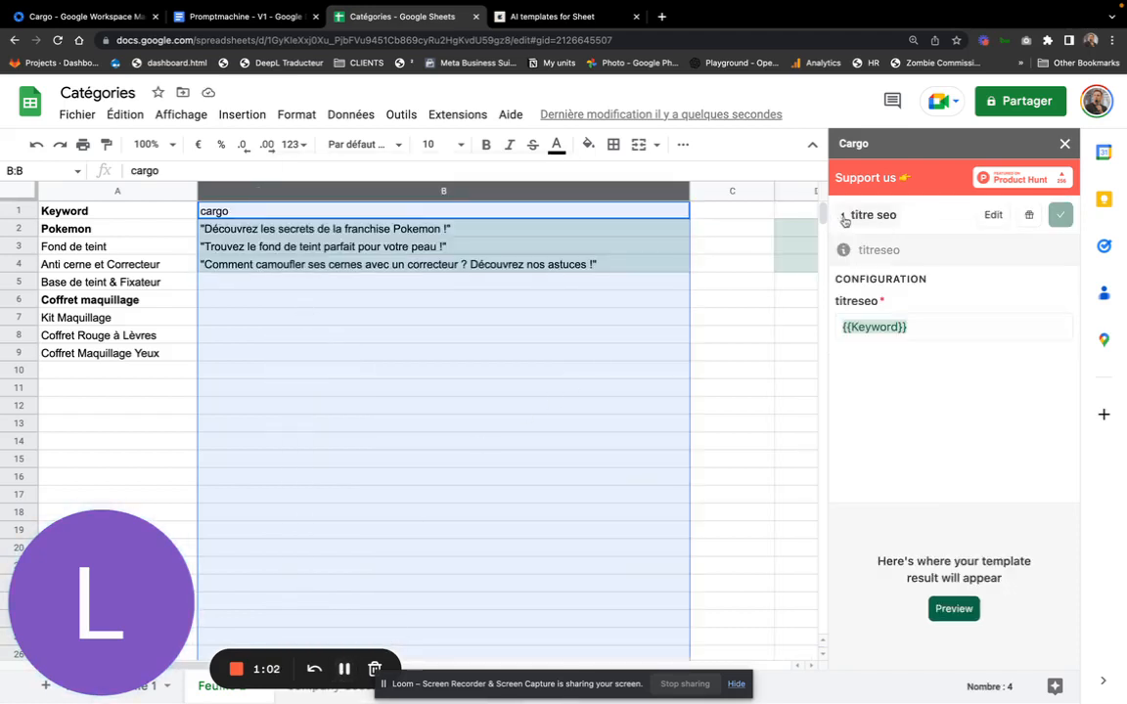
click(535, 217)
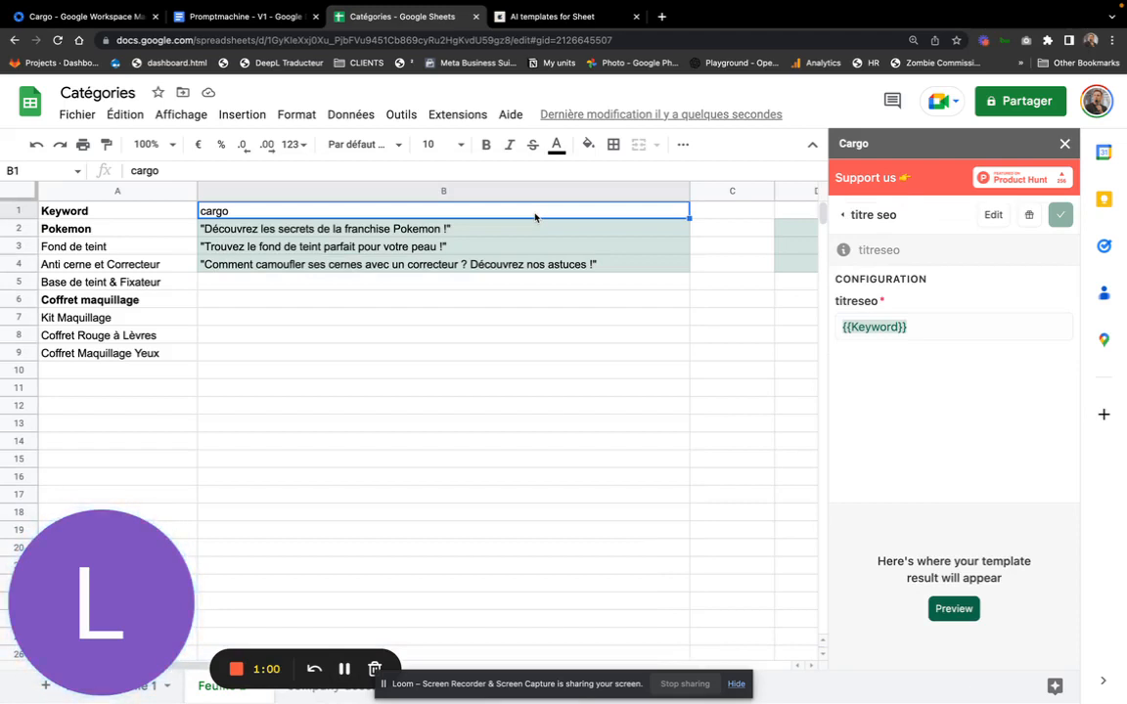
click(767, 235)
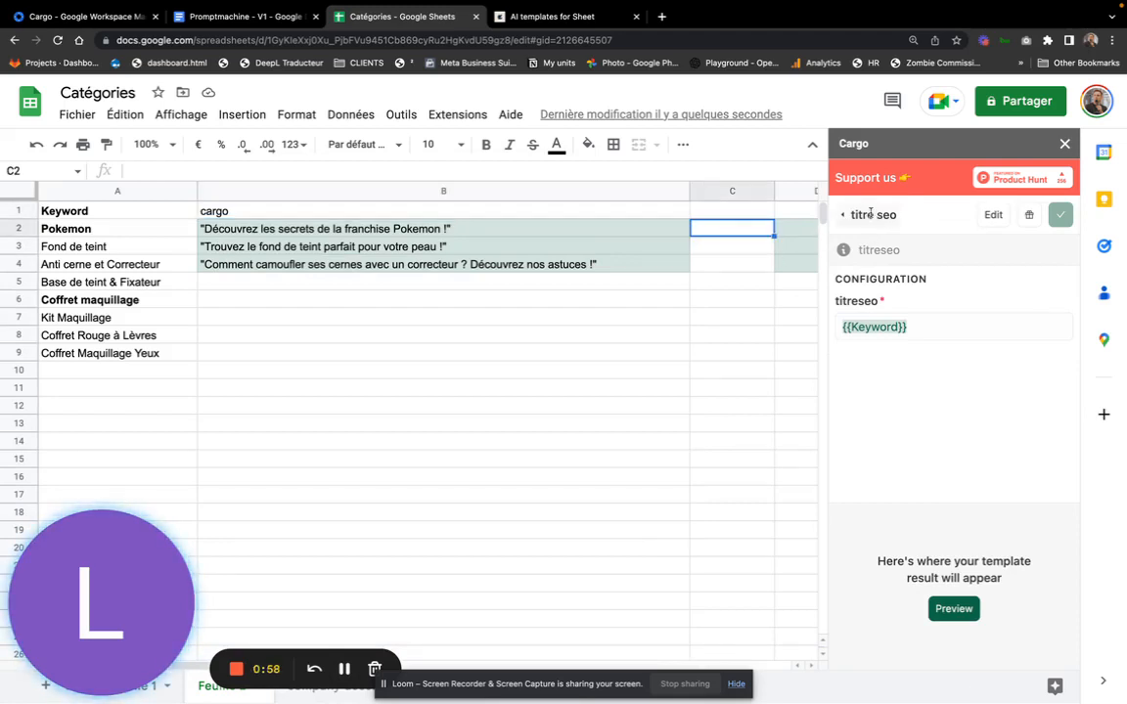
- Open the "Creer une metadescription" template, set its meta variable to {{cargo}} and preview the result
click(841, 214)
click(973, 252)
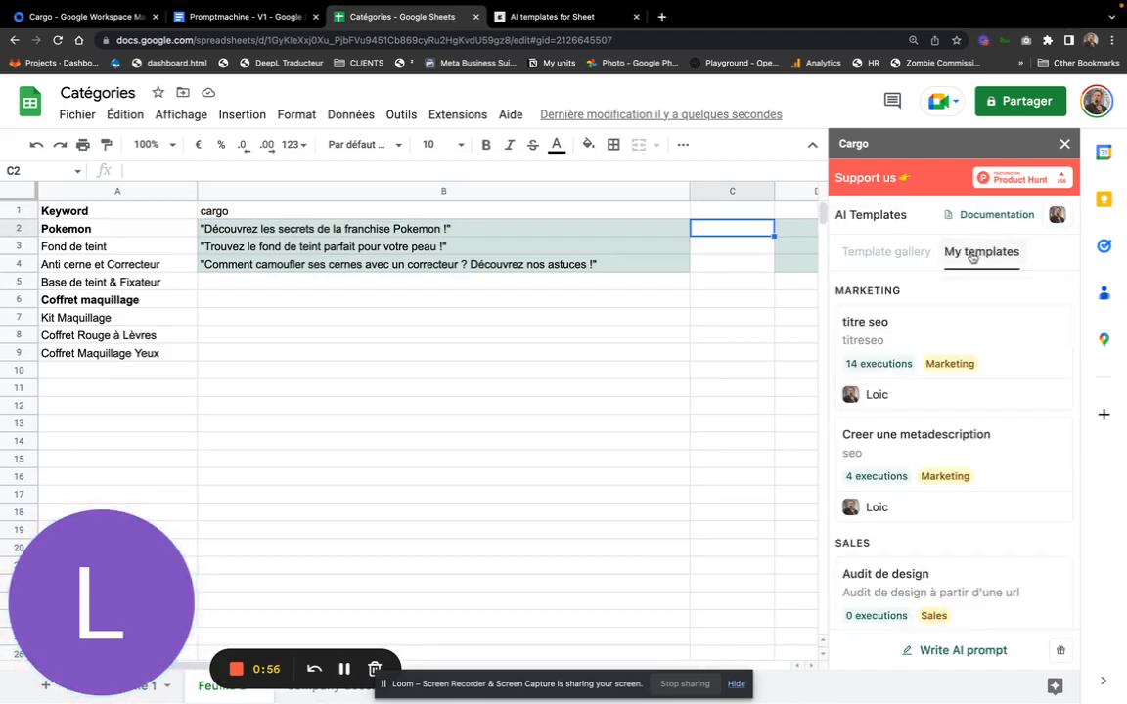
click(900, 437)
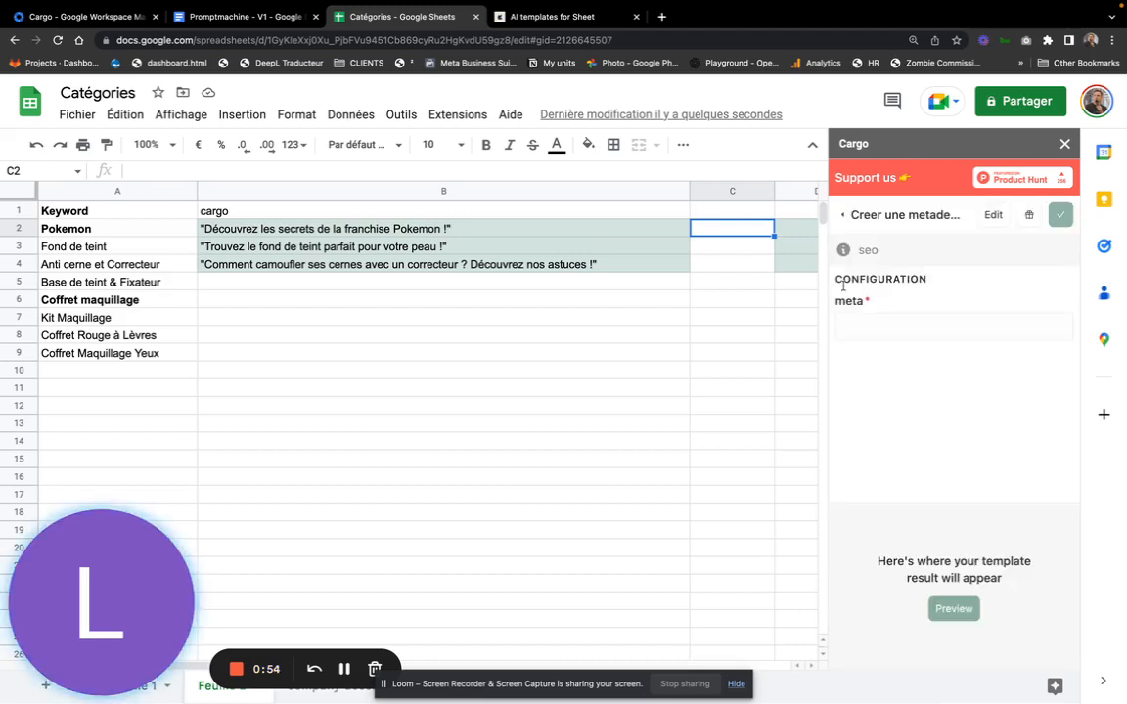
click(875, 327)
text({{c)
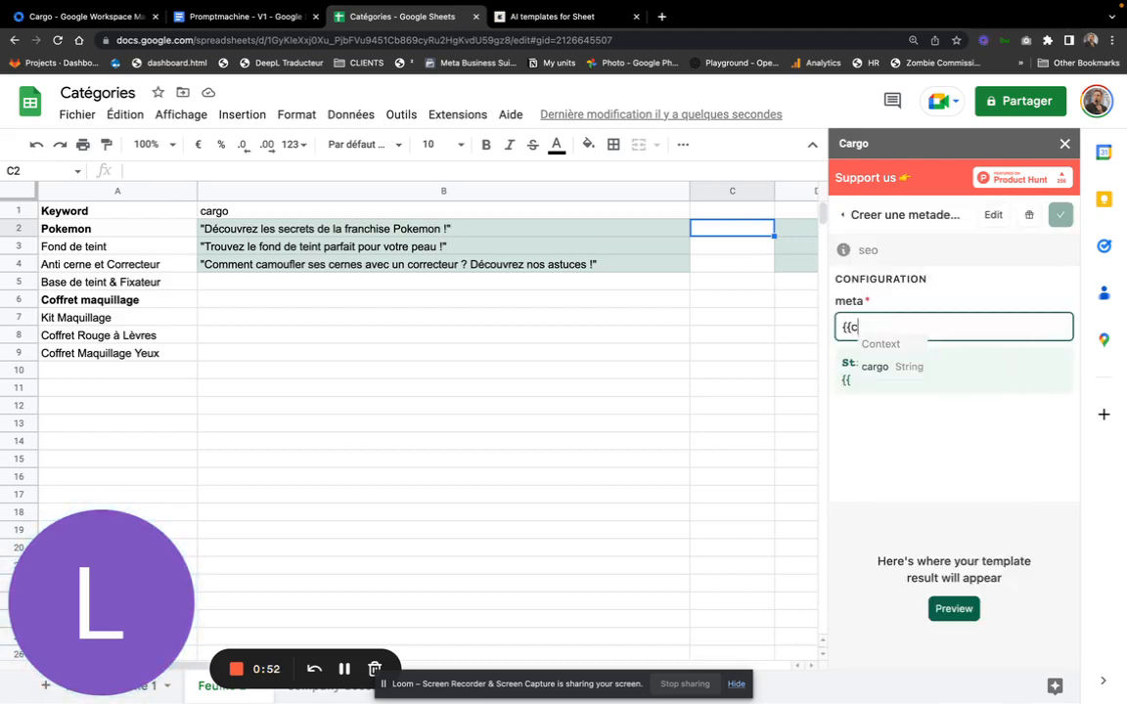
text(argo}})
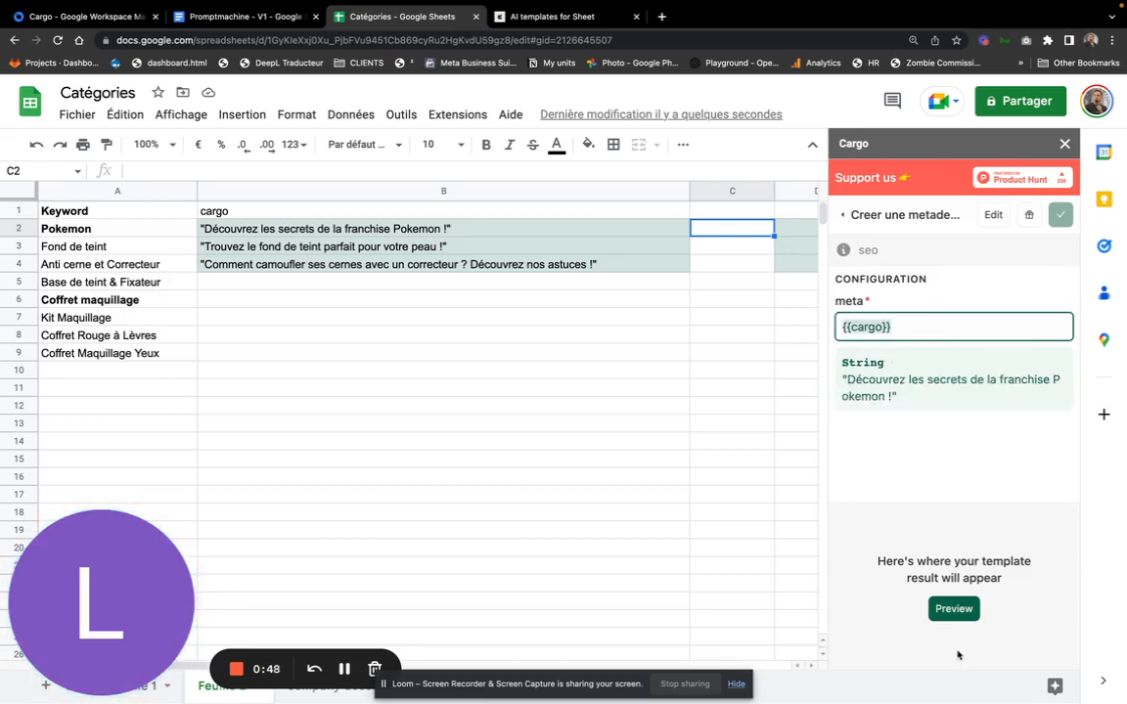
click(954, 609)
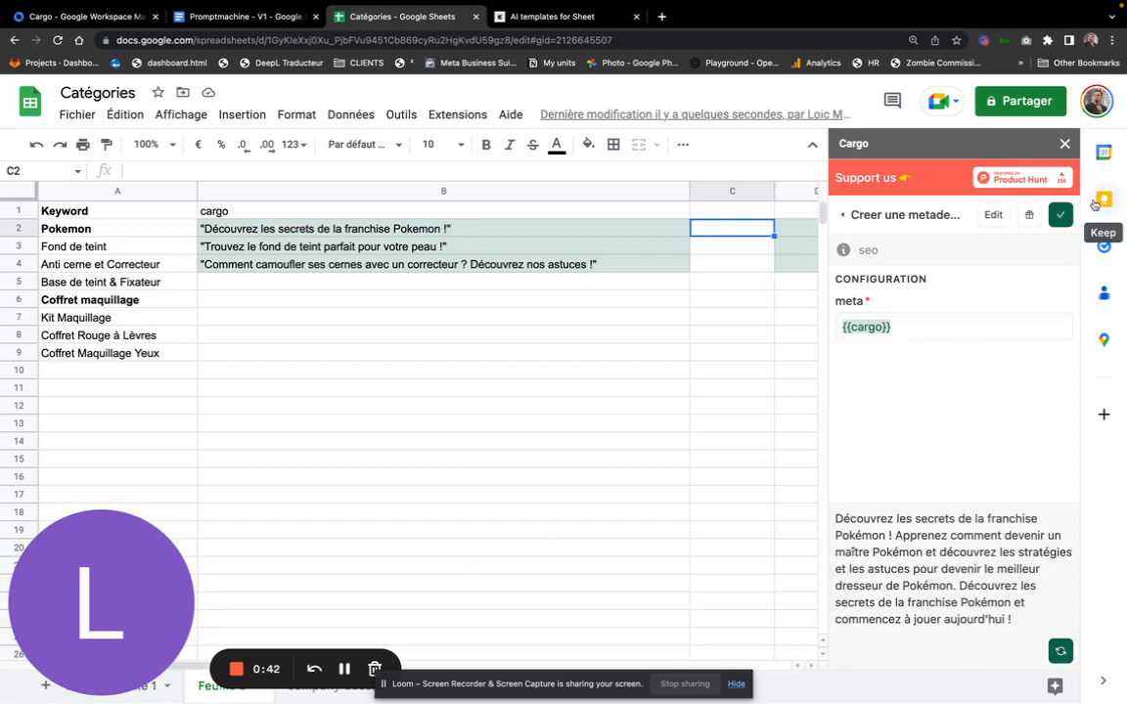
- Run the "Creer une metadescription" template on rows 2 to 4 with the output attribute Meta
click(1060, 214)
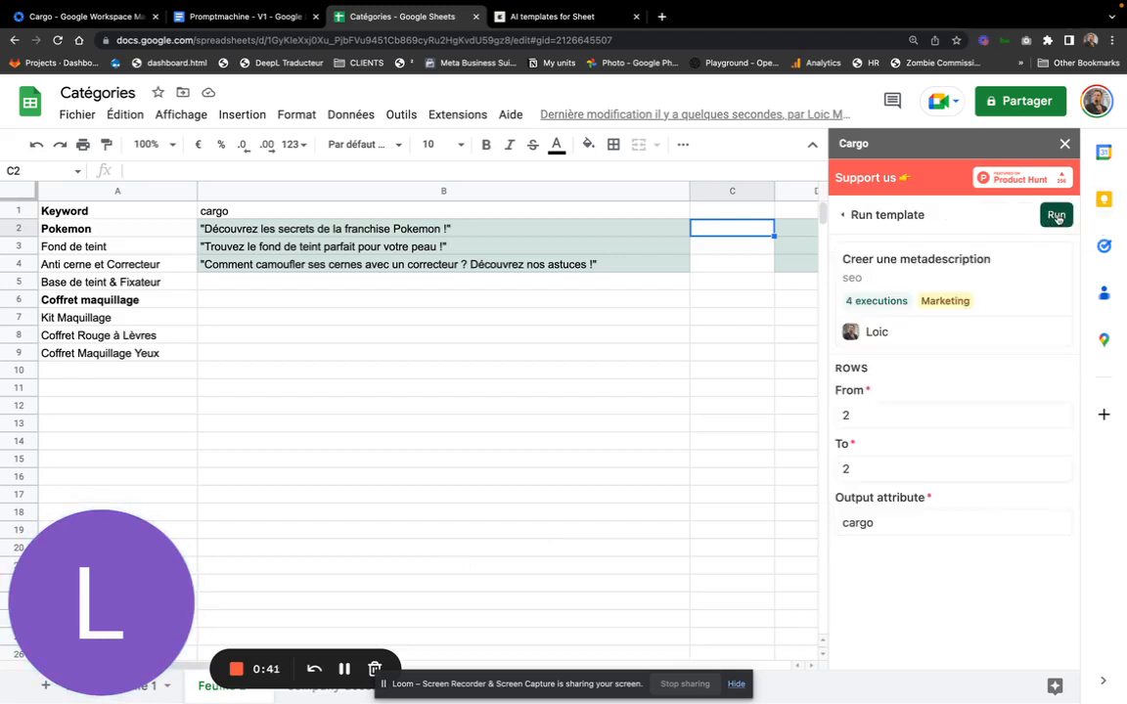
click(886, 461)
key(BackSpace)
text(4)
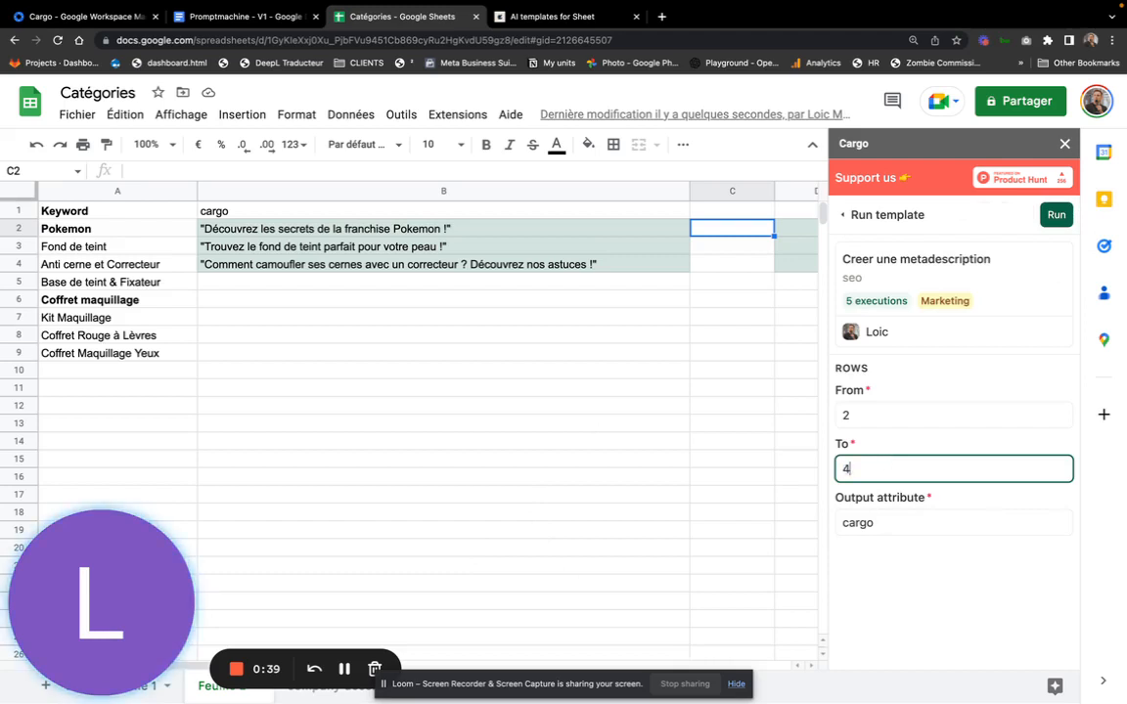
click(1059, 213)
click(343, 669)
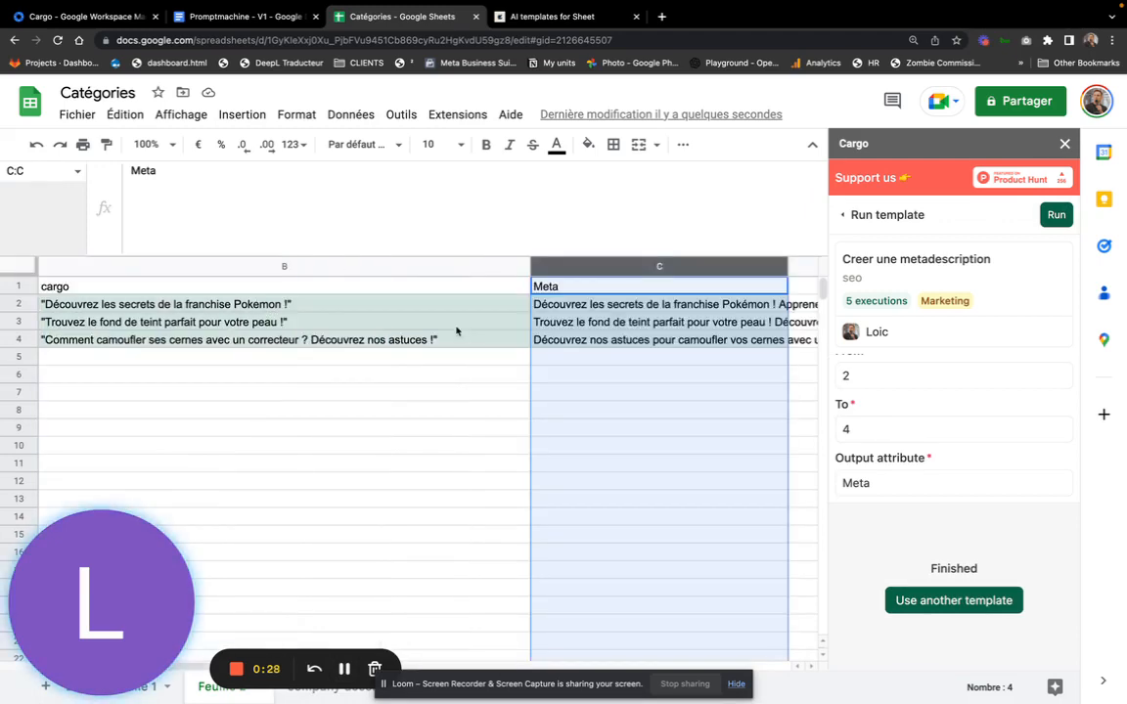
- Examine the generated texts in the Meta column, reading the full meta description in cell C3
scroll(456, 331, right, 5)
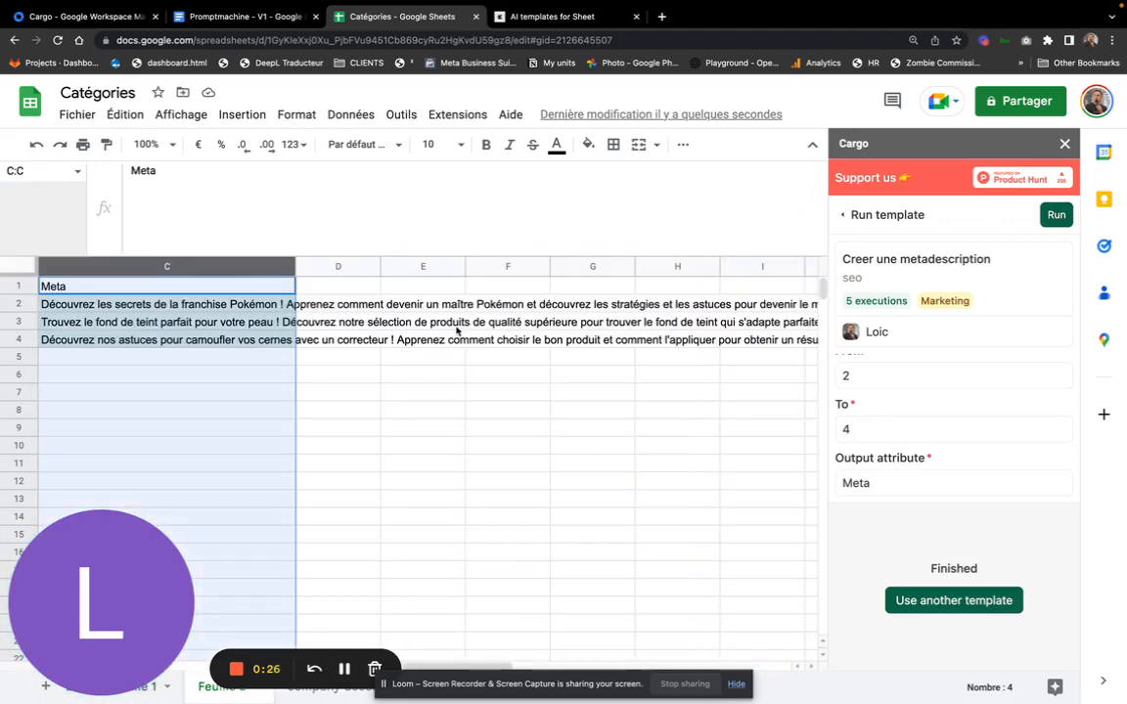
click(223, 325)
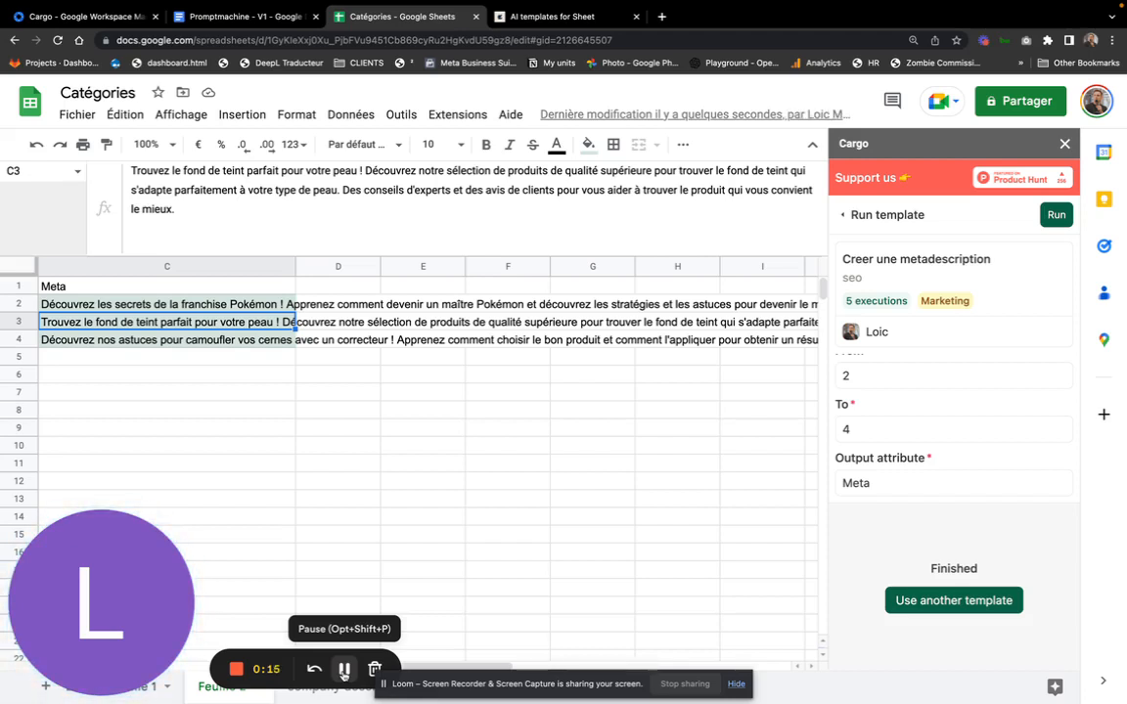
click(343, 671)
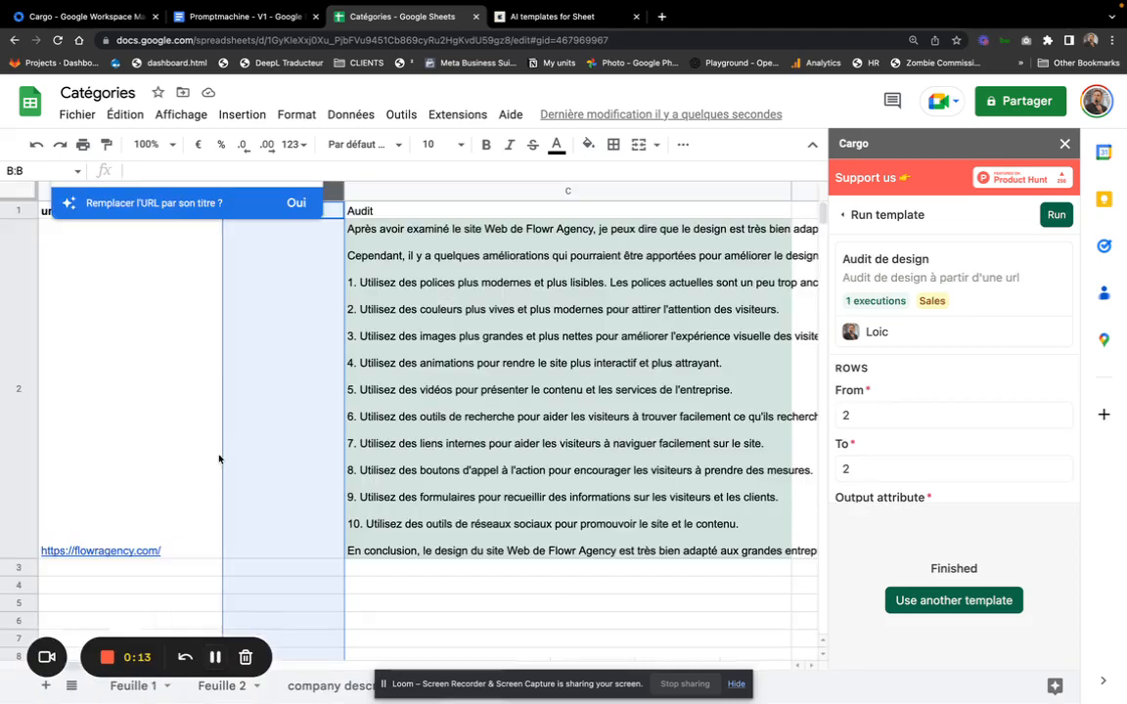